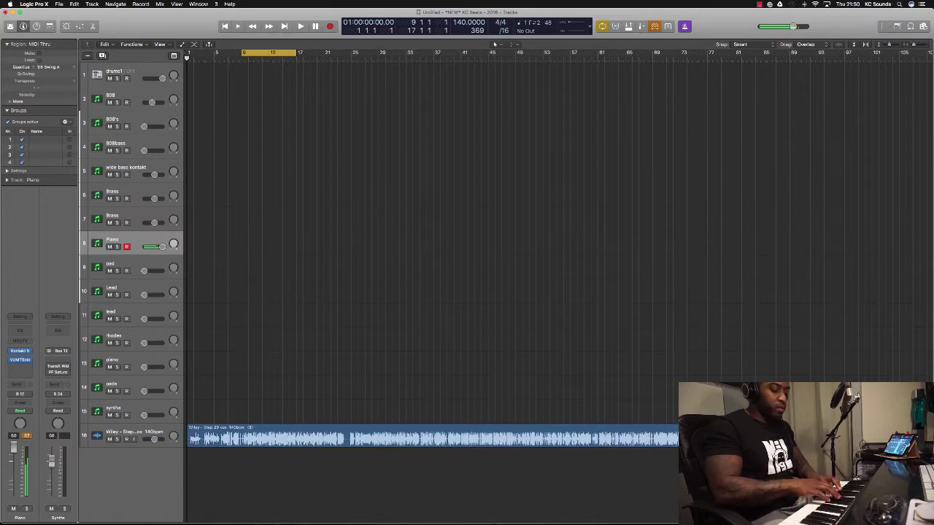
Step: Play a part on the Piano track over the vocal from bar 9 and capture the performance as a region
{"action": "key", "text": "space"}
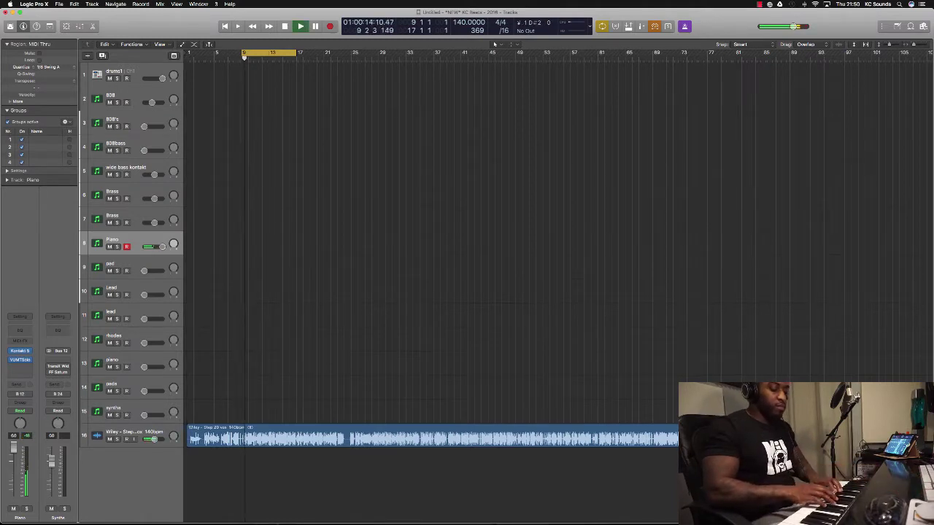
{"action": "key", "text": "Return"}
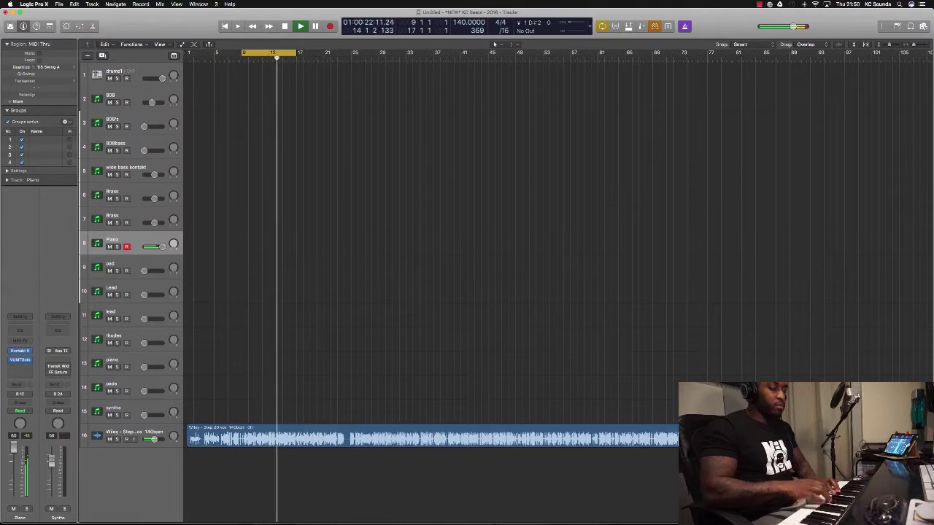
{"action": "key", "text": "space"}
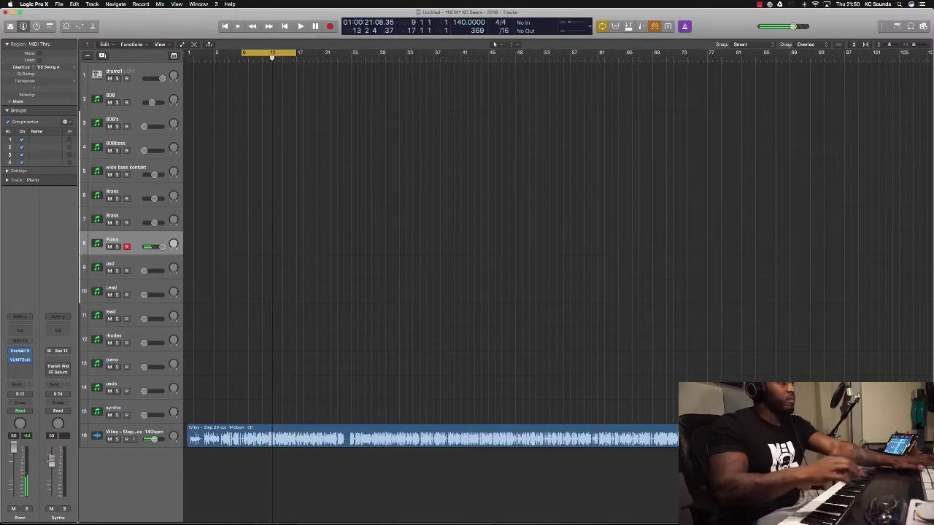
{"action": "key", "text": "shift+r"}
Step: Split the Piano region at bar 13, keeping the notes that cross the split, and delete the portion after it
{"action": "key", "text": "super+Right"}
{"action": "key", "text": "super+Right"}
{"action": "key", "text": "super+Right"}
{"action": "key", "text": "super+Right"}
{"action": "key", "text": "super+Right"}
{"action": "key", "text": "super+Right"}
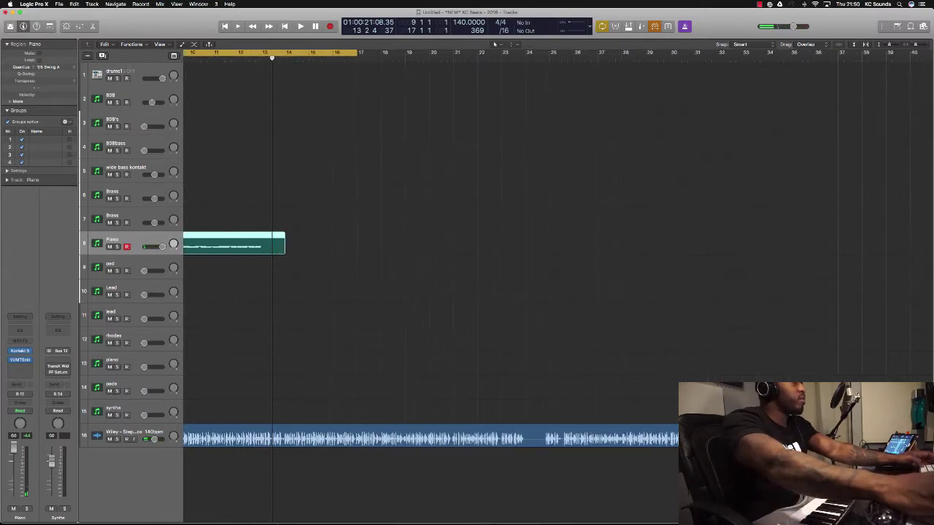
{"action": "left_click", "coordinate": [262, 240], "text": "super"}
{"action": "key", "text": "super+t"}
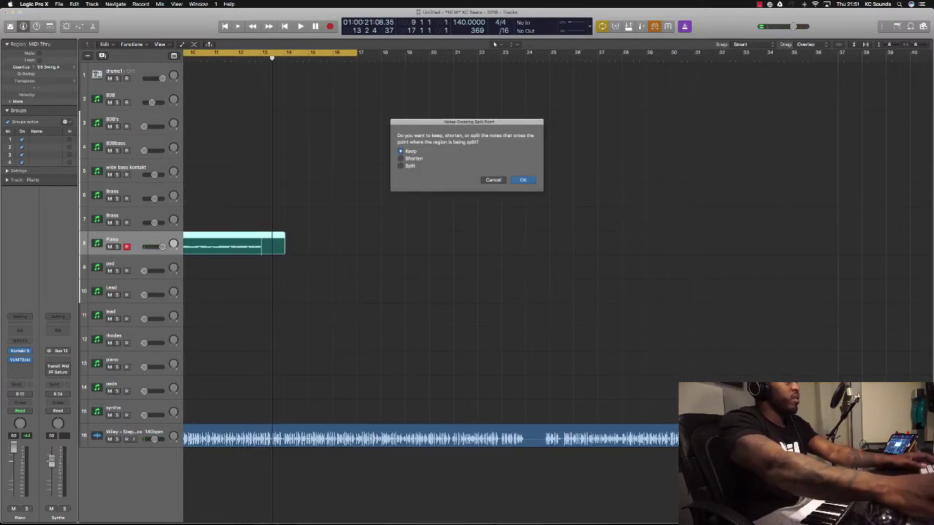
{"action": "key", "text": "Return"}
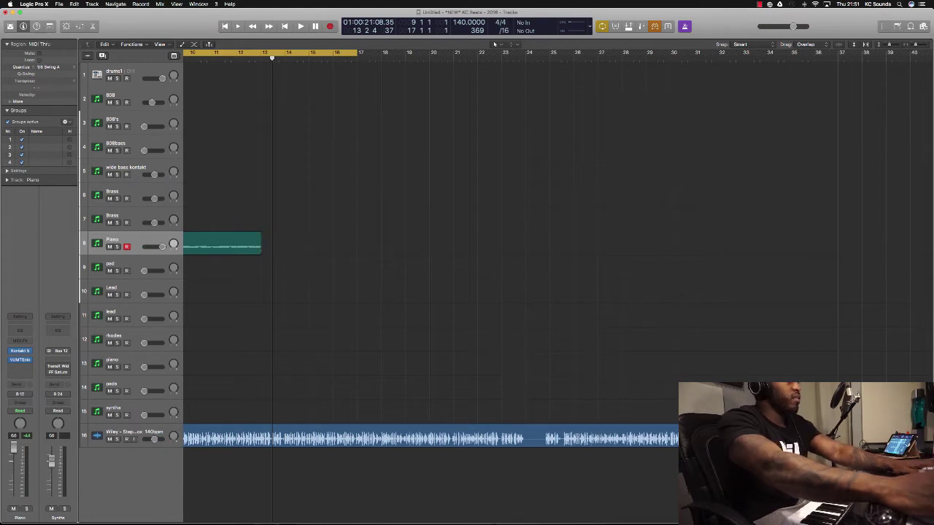
Step: Copy the four-bar Piano region to bar 13 and join both into one region spanning bars 9 to 17
{"action": "left_click_drag", "start_coordinate": [241, 250], "coordinate": [331, 251]}
{"action": "left_click_drag", "start_coordinate": [321, 284], "coordinate": [246, 248]}
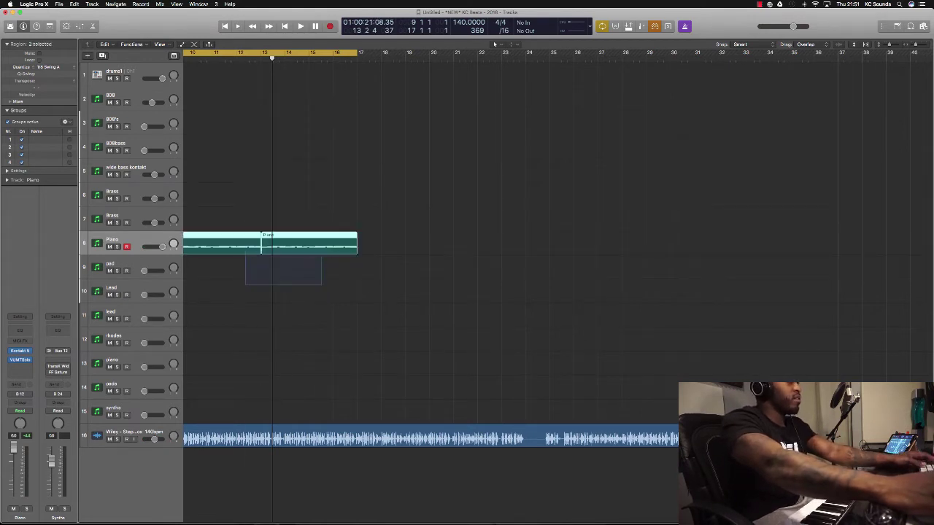
{"action": "scroll", "coordinate": [377, 271], "scroll_direction": "left", "scroll_amount": 5}
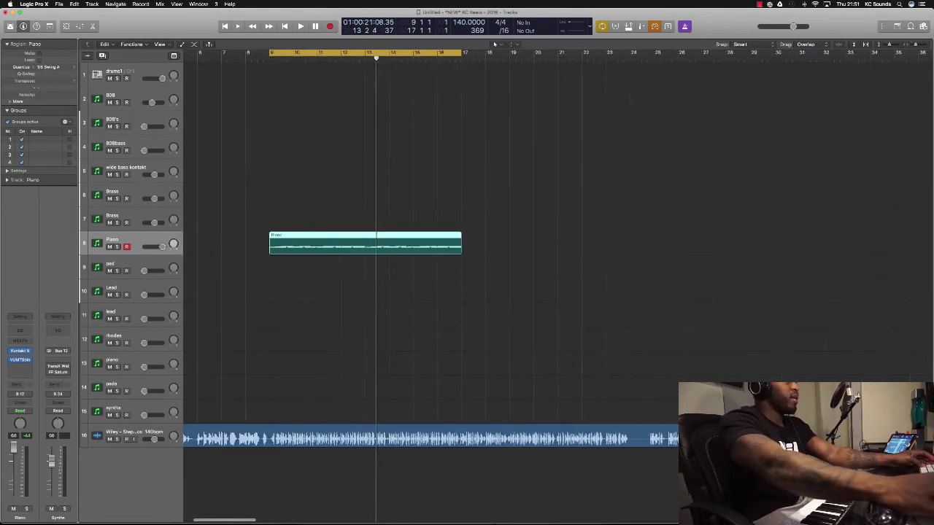
{"action": "key", "text": "super+Right"}
{"action": "key", "text": "super+Right"}
{"action": "key", "text": "super+Right"}
{"action": "scroll", "coordinate": [377, 270], "scroll_direction": "left", "scroll_amount": 5}
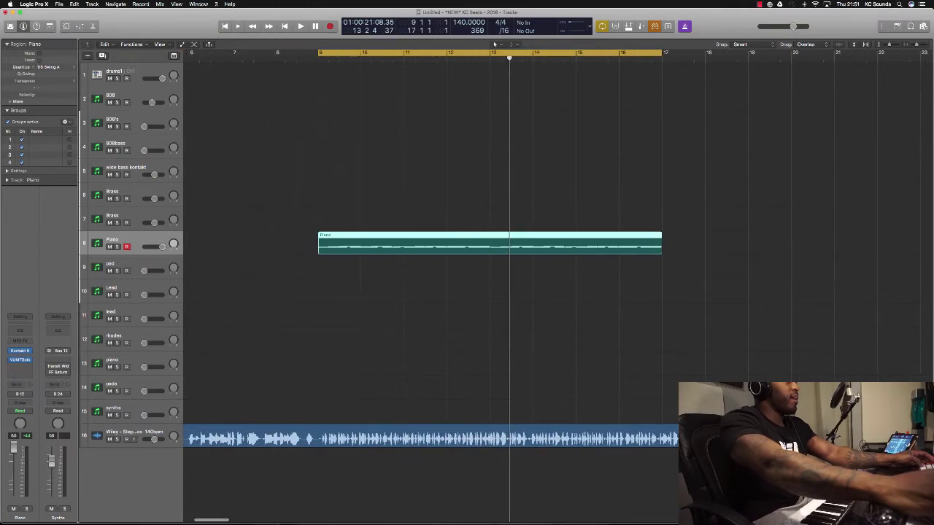
Step: Record a drum pattern on the drums1 track from bar 9 to bar 17 and play it back
{"action": "left_click", "coordinate": [132, 73]}
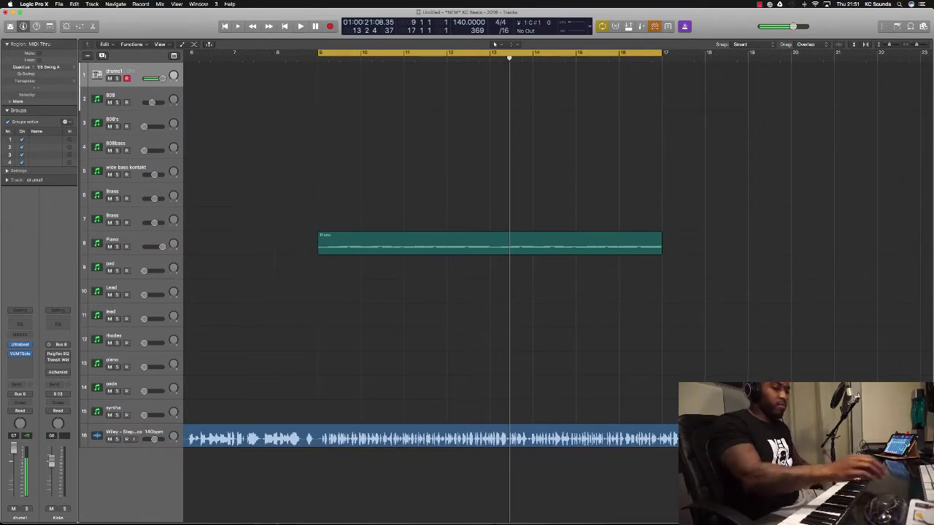
{"action": "key", "text": "space"}
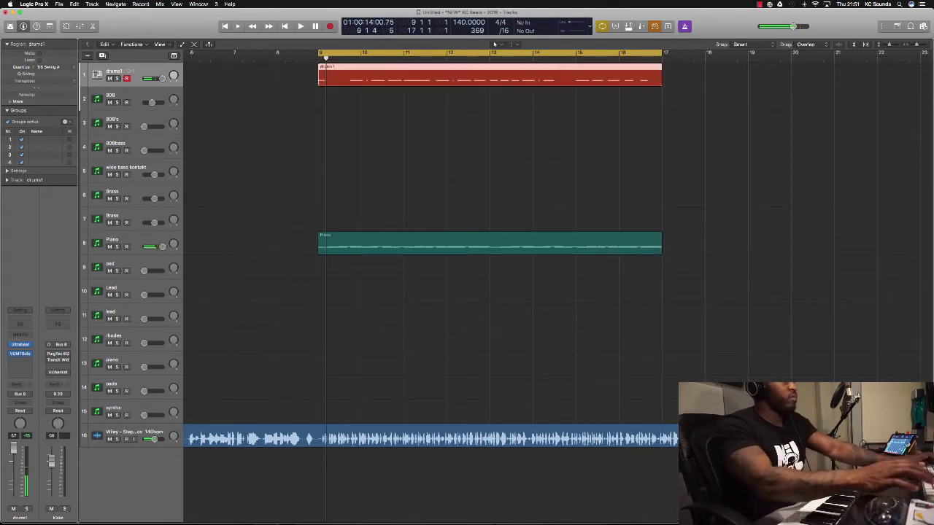
{"action": "key", "text": "space"}
Step: Quantize the drums1 region to 1/16 Swing A and lower the Piano track's volume
{"action": "left_click", "coordinate": [50, 67]}
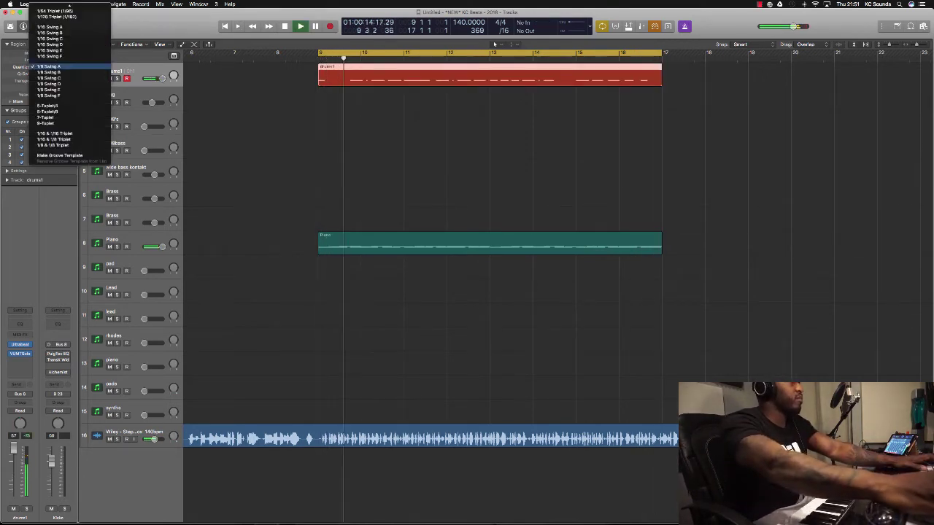
{"action": "left_click", "coordinate": [51, 28]}
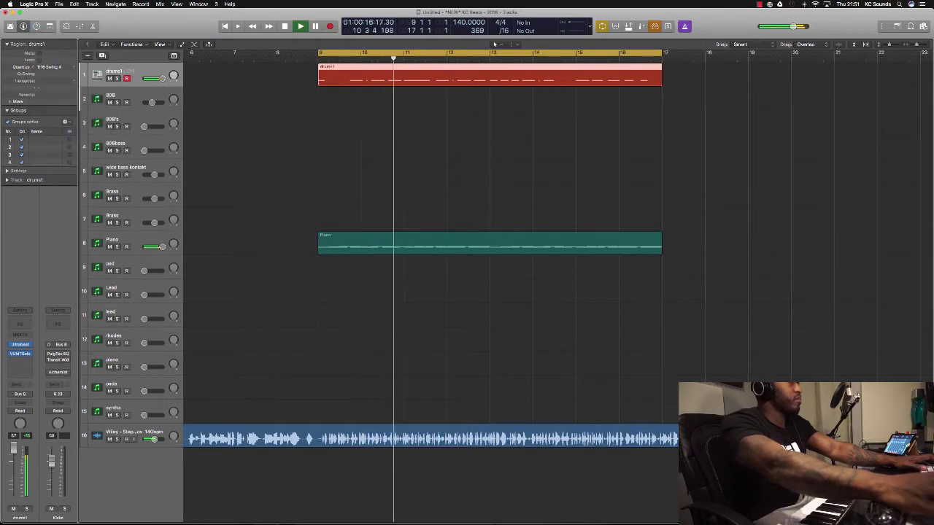
{"action": "left_click_drag", "start_coordinate": [162, 246], "coordinate": [155, 247]}
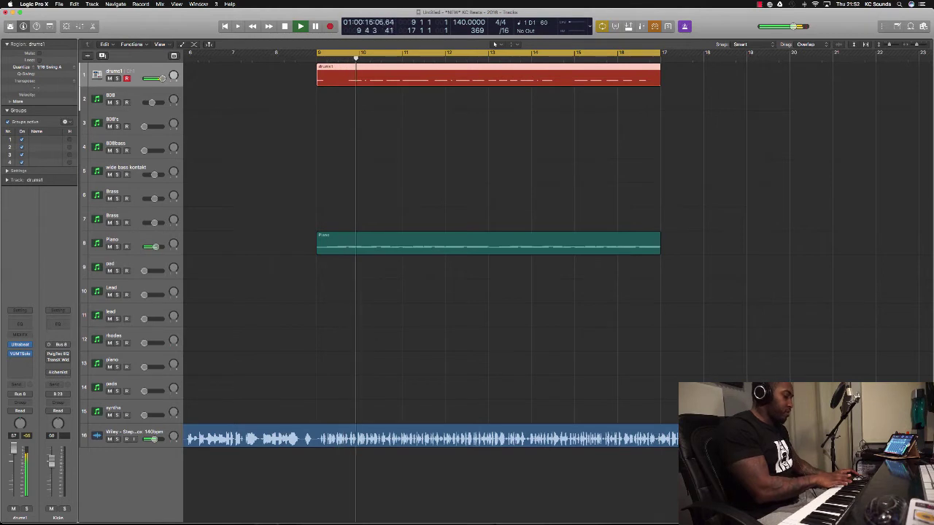
Step: Overdub more hits into the drums1 pattern from bar 9 and remove the leftover one-bar pickup region before it
{"action": "key", "text": "space"}
{"action": "key", "text": "space"}
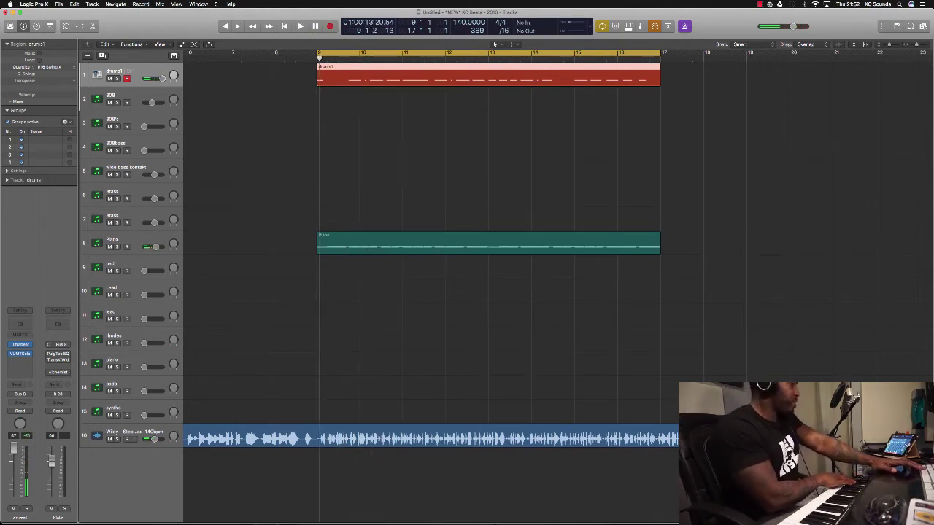
{"action": "key", "text": "space"}
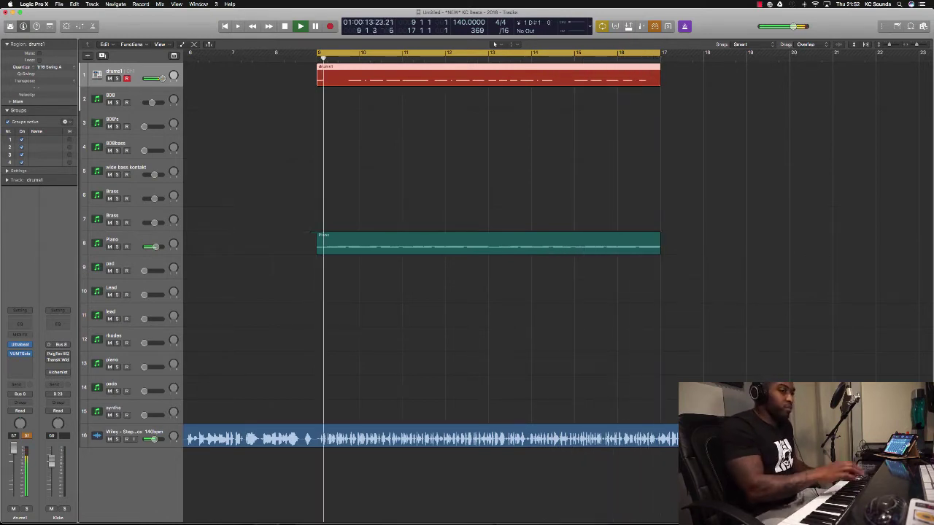
{"action": "key", "text": "super+z"}
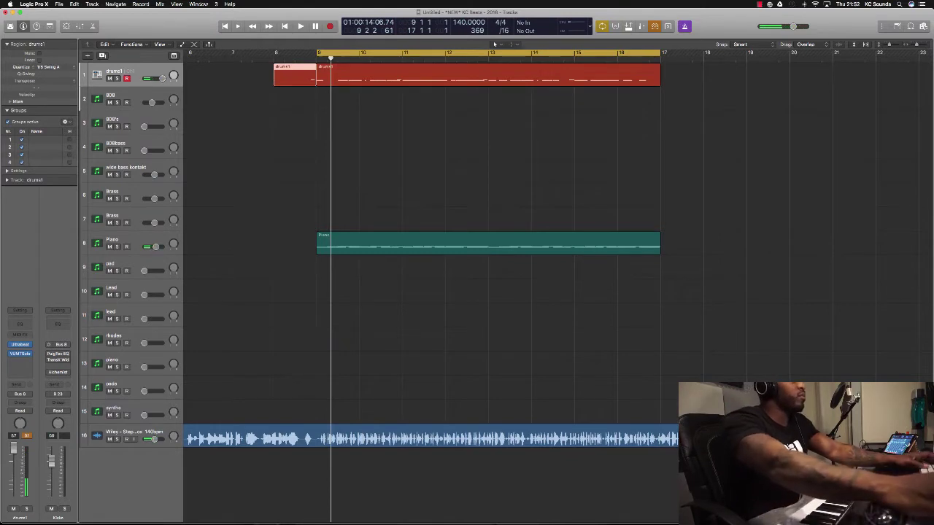
{"action": "key", "text": "super+shift+z"}
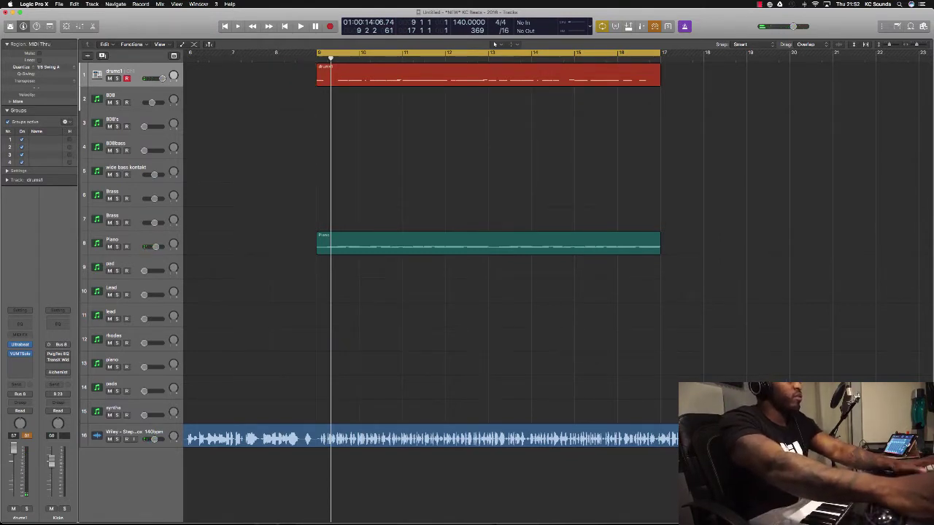
Step: Play back the loop and check the drum sounds in the drums1 track's Ultrabeat instrument
{"action": "key", "text": "space"}
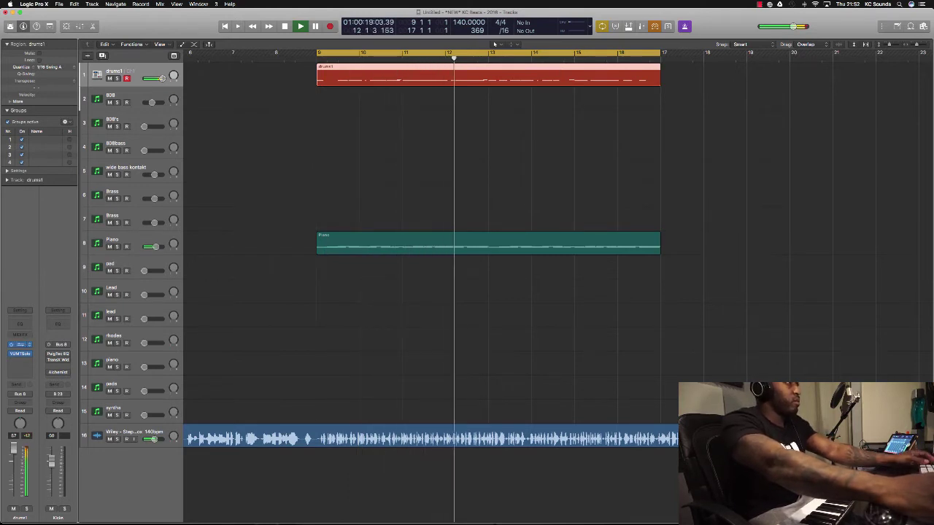
{"action": "key", "text": "v"}
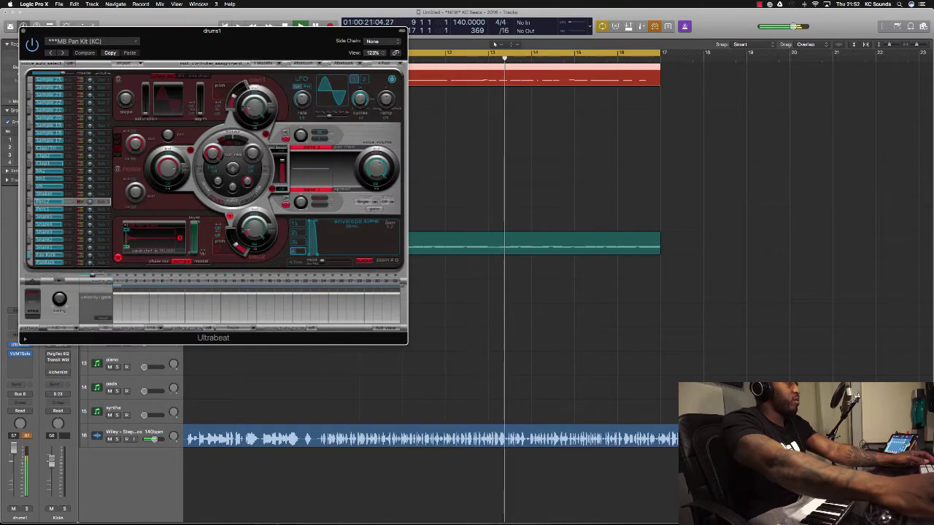
{"action": "left_click_drag", "start_coordinate": [212, 32], "coordinate": [545, 86]}
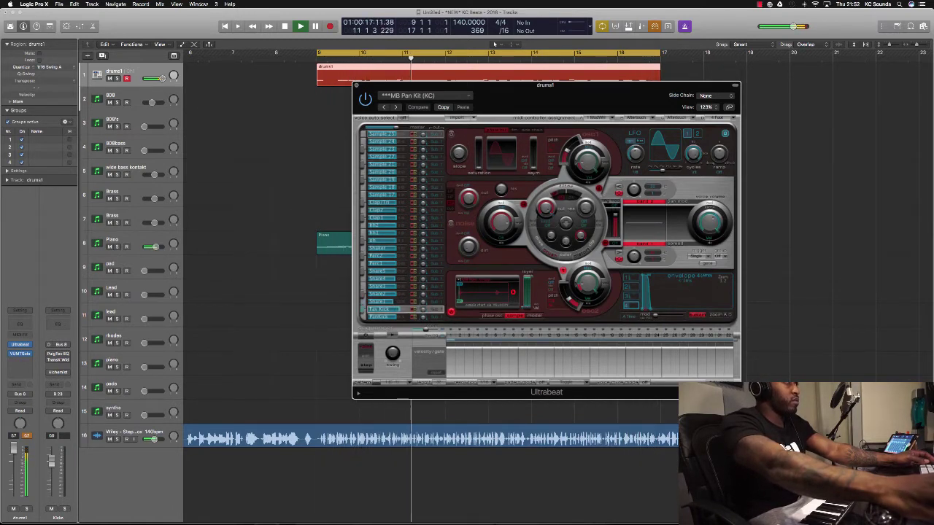
{"action": "key", "text": "super+w"}
Step: Play an 808 bass part over the loop on the 808 track, capture it as a region across bars 9 to 17, and play it back
{"action": "key", "text": "super+Left"}
{"action": "key", "text": "super+Left"}
{"action": "key", "text": "super+Up"}
{"action": "key", "text": "super+Up"}
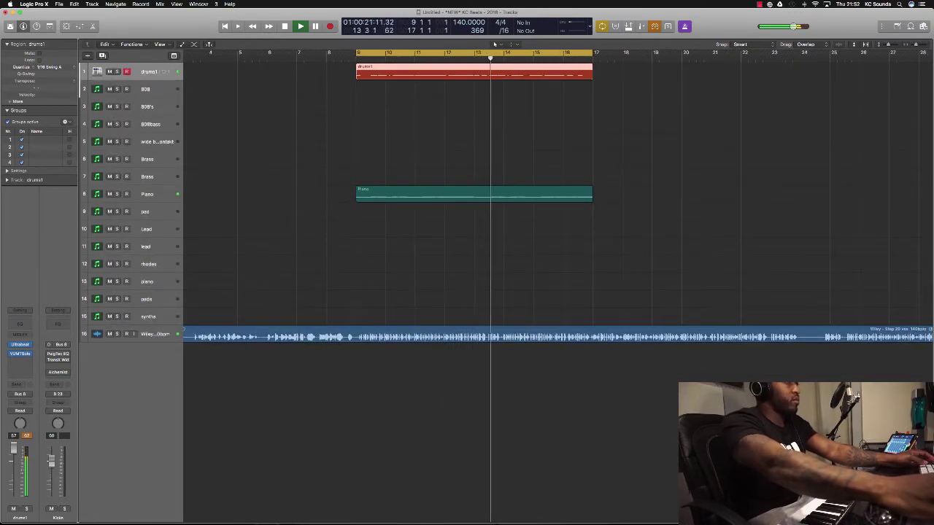
{"action": "key", "text": "Down"}
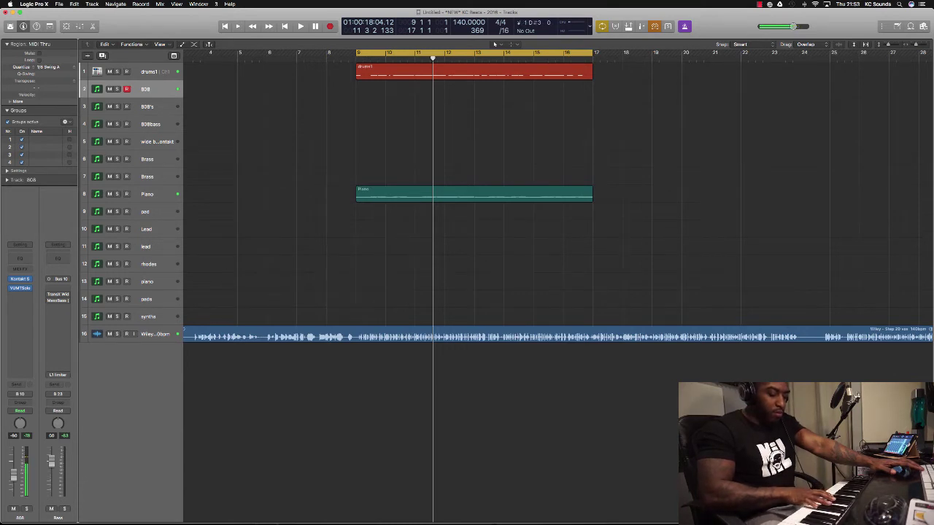
{"action": "key", "text": "space"}
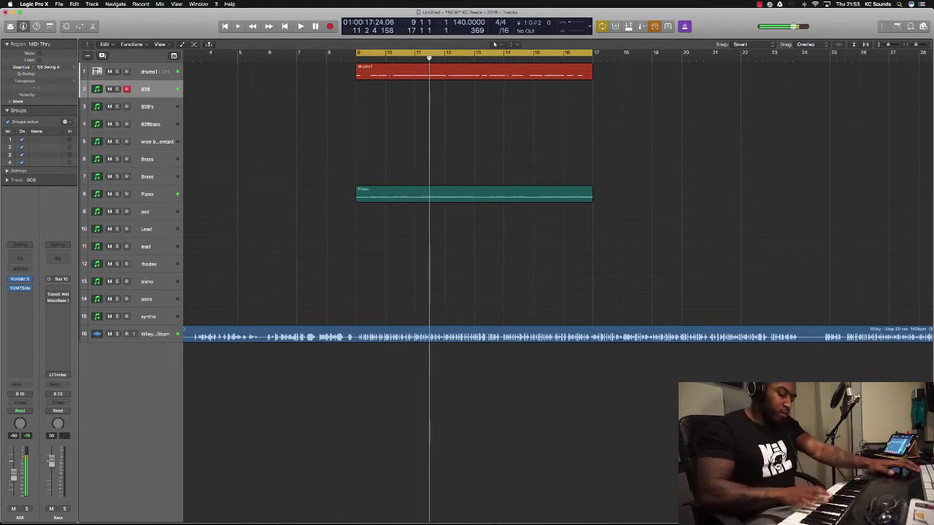
{"action": "key", "text": "space"}
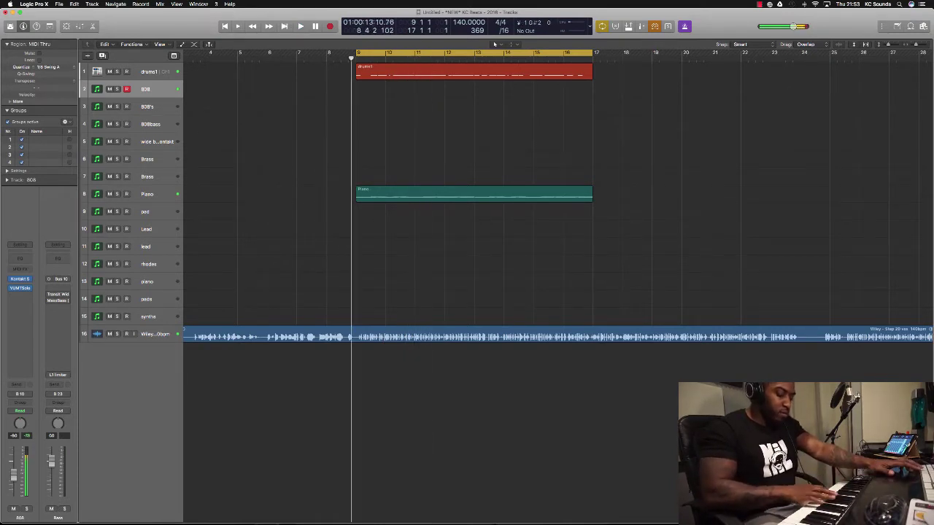
{"action": "key", "text": "space"}
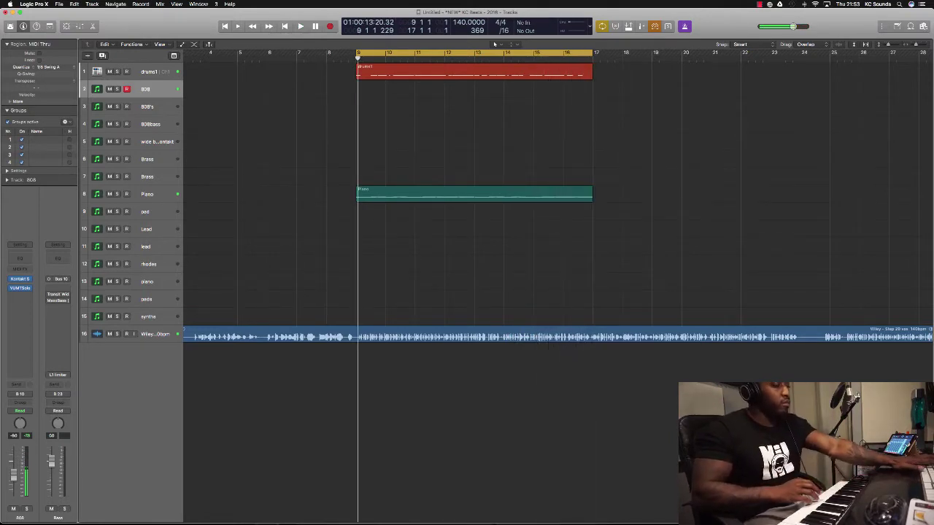
{"action": "key", "text": "shift+r"}
{"action": "key", "text": "space"}
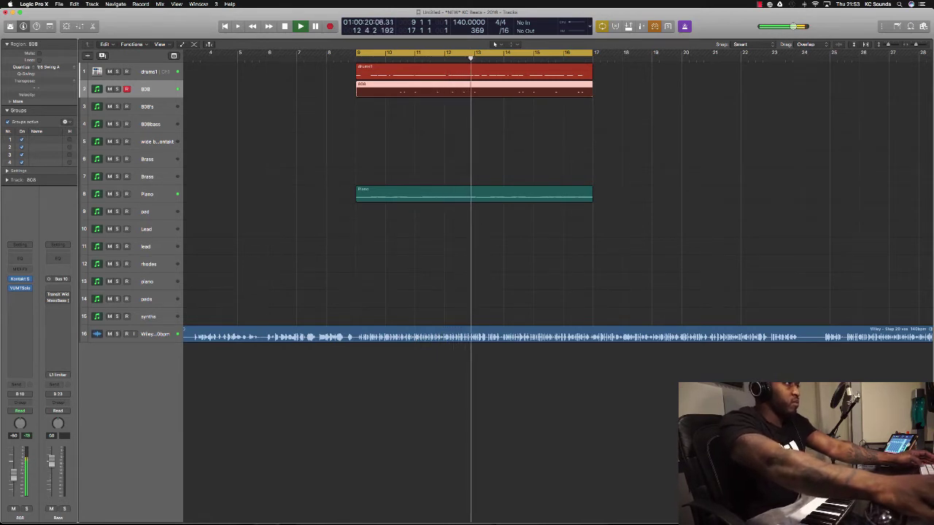
Step: Record a brass part over the loop on the first Brass track and play it back
{"action": "left_click", "coordinate": [154, 246]}
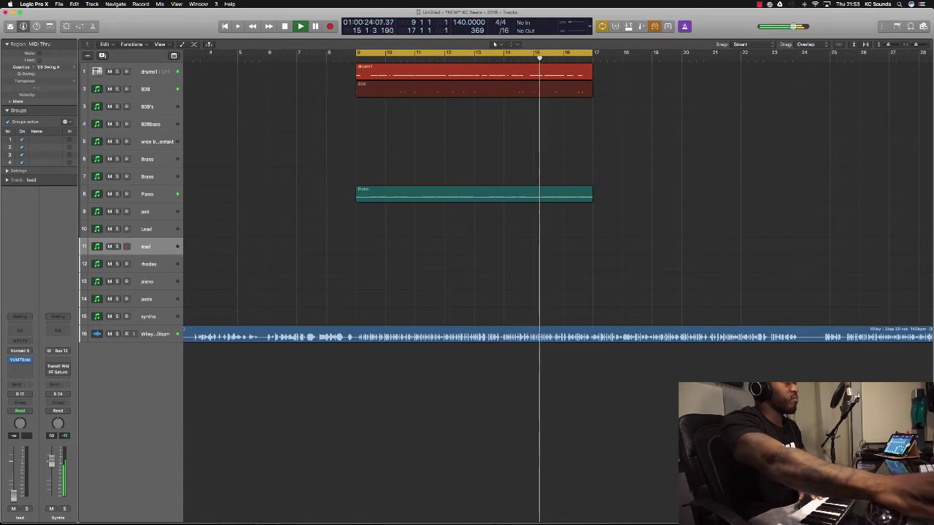
{"action": "left_click", "coordinate": [155, 159]}
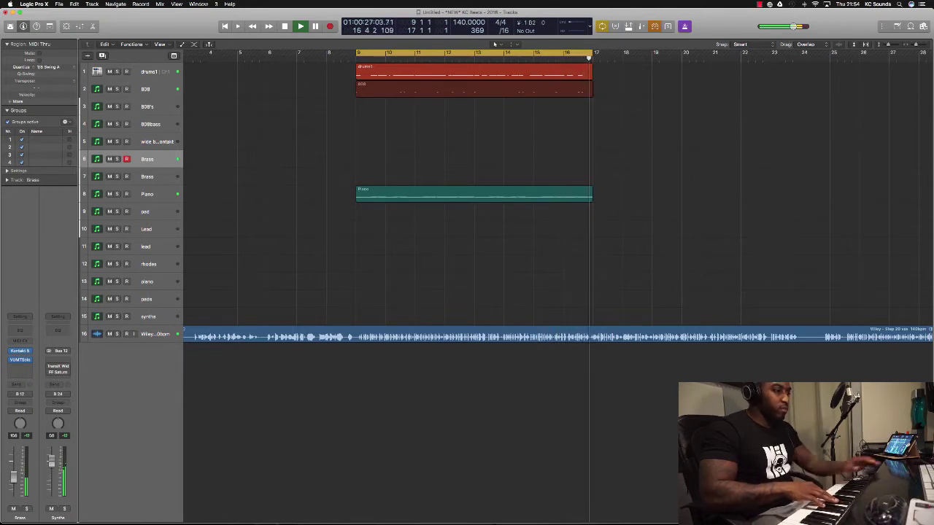
{"action": "key", "text": "space"}
{"action": "key", "text": "space"}
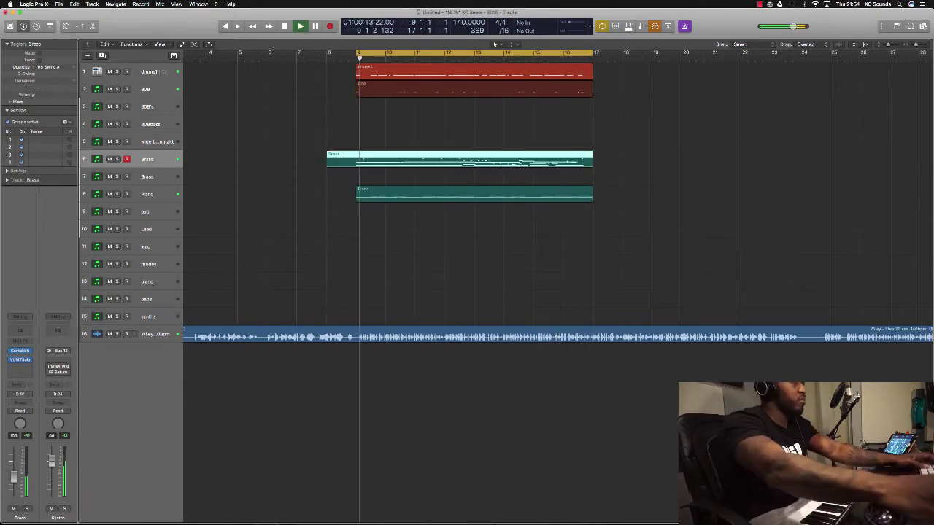
Step: Split the Brass region at bar 9 and delete the empty one-bar section before it
{"action": "left_click", "coordinate": [329, 193]}
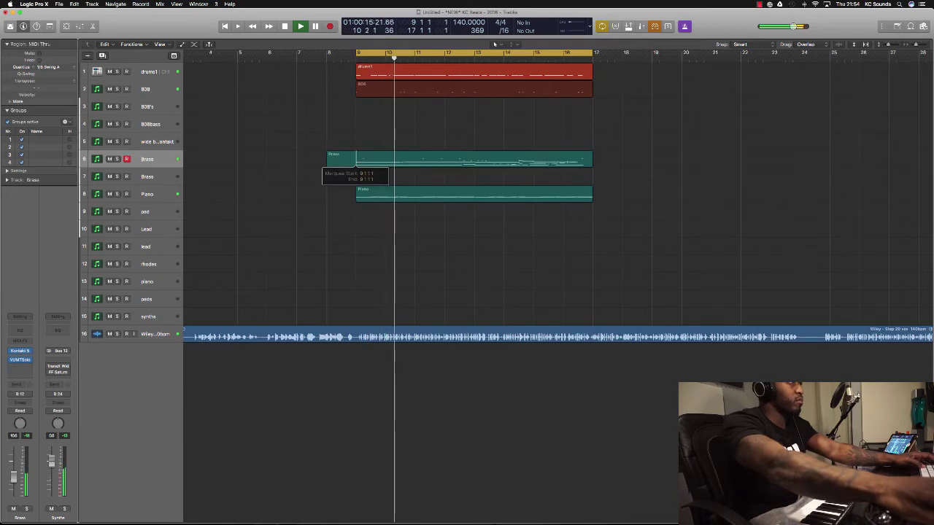
{"action": "left_click", "coordinate": [340, 159]}
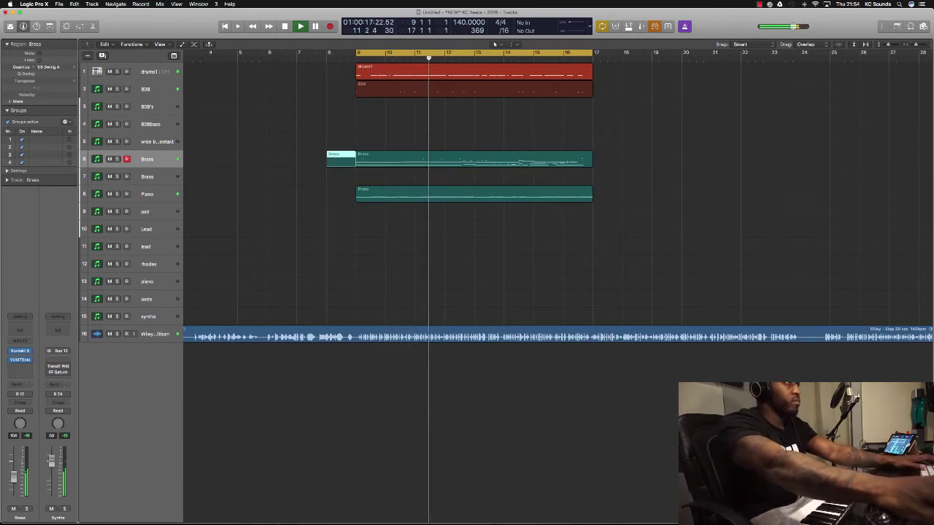
{"action": "key", "text": "space"}
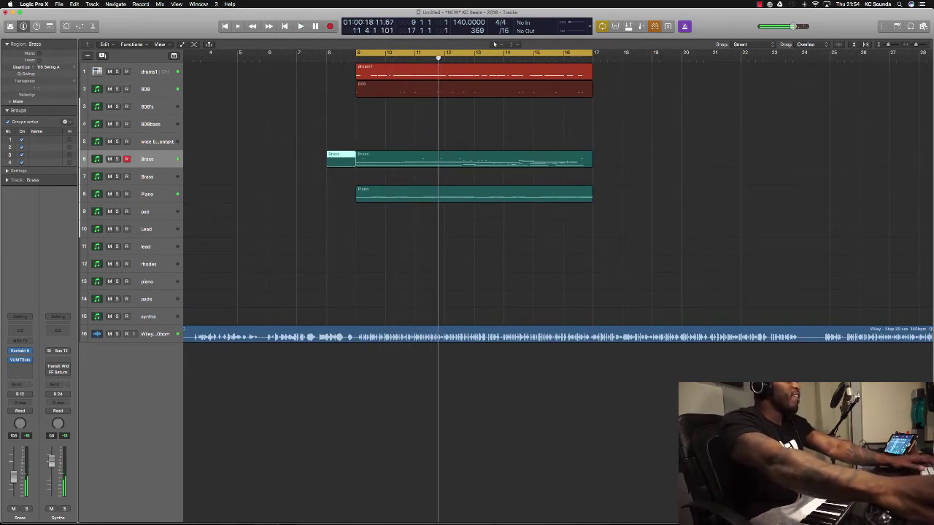
{"action": "key", "text": "BackSpace"}
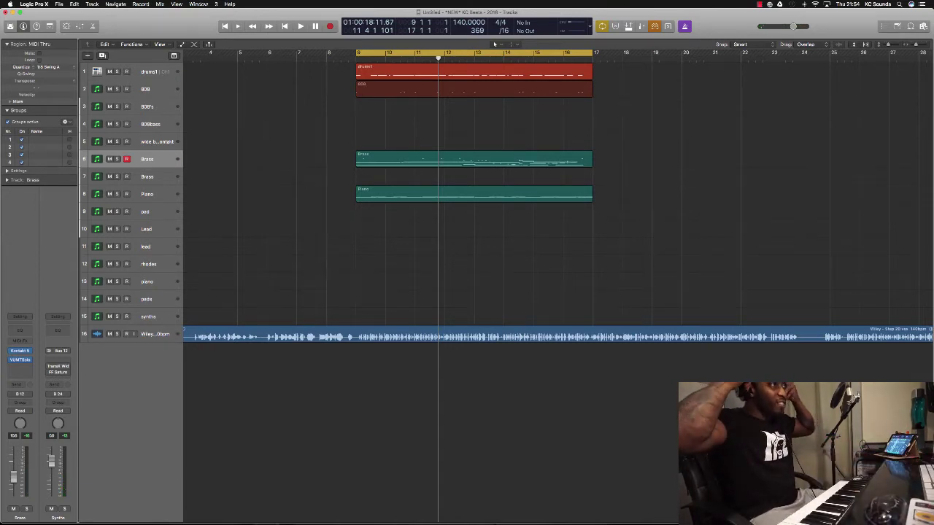
{"action": "scroll", "coordinate": [293, 346], "scroll_direction": "up", "scroll_amount": 5}
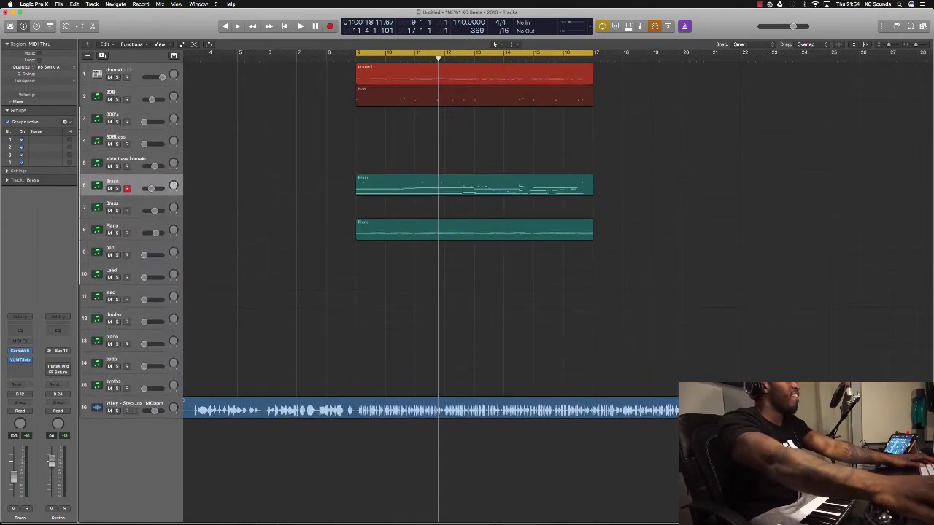
Step: Open the Brass region in the Piano Roll and play its notes back
{"action": "scroll", "coordinate": [294, 346], "scroll_direction": "right", "scroll_amount": 5}
{"action": "key", "text": "super+Right"}
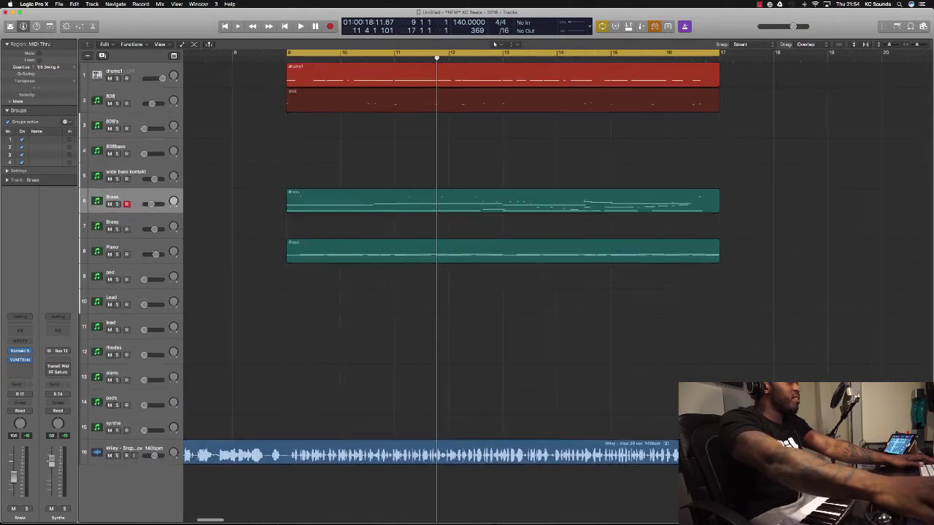
{"action": "left_click", "coordinate": [408, 202]}
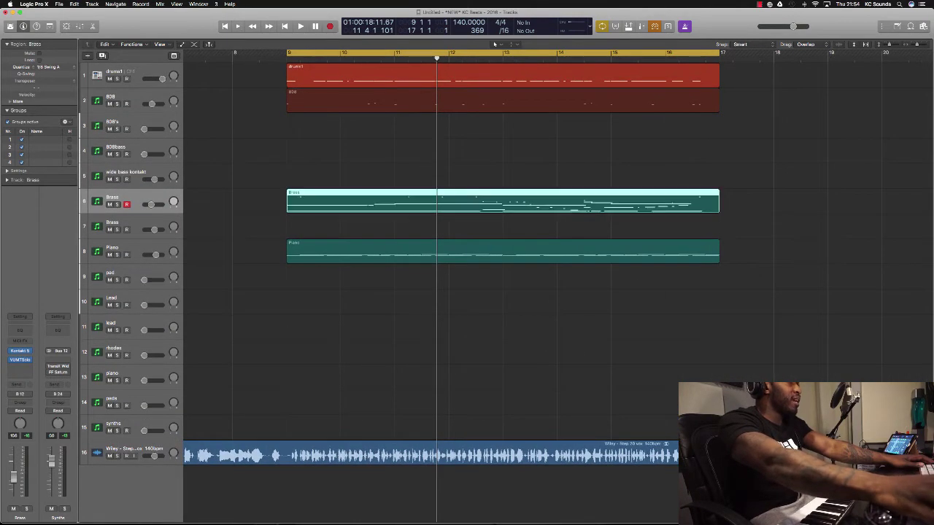
{"action": "key", "text": "p"}
{"action": "scroll", "coordinate": [365, 435], "scroll_direction": "right", "scroll_amount": 2}
{"action": "key", "text": "super+Left"}
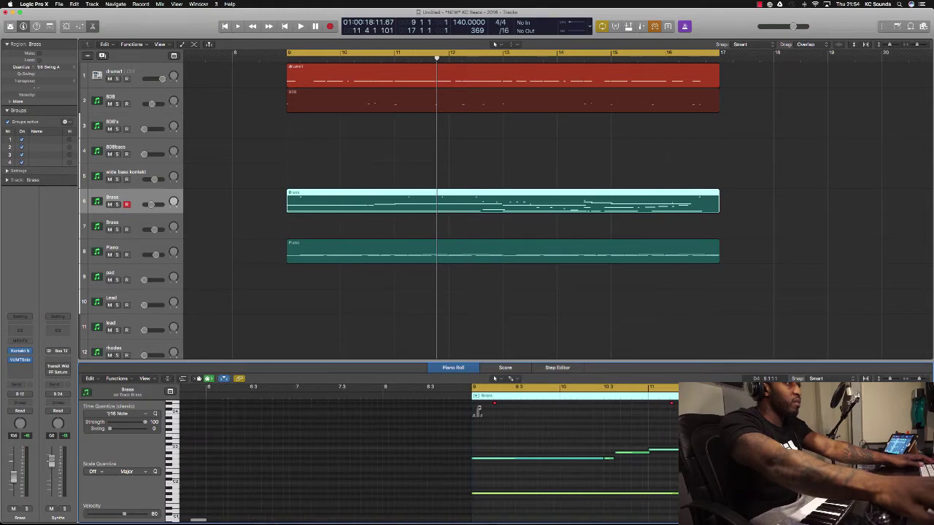
{"action": "key", "text": "alt+space"}
{"action": "key", "text": "space"}
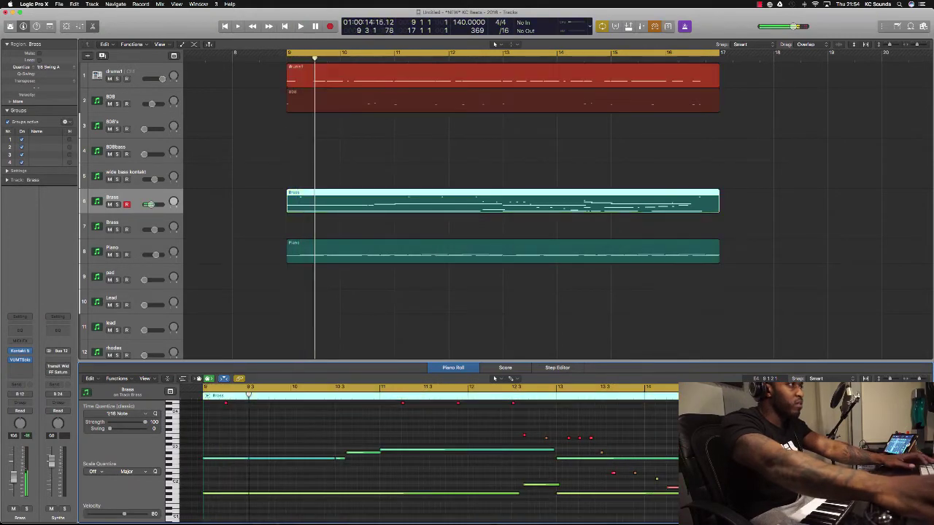
{"action": "scroll", "coordinate": [438, 452], "scroll_direction": "down", "scroll_amount": 3}
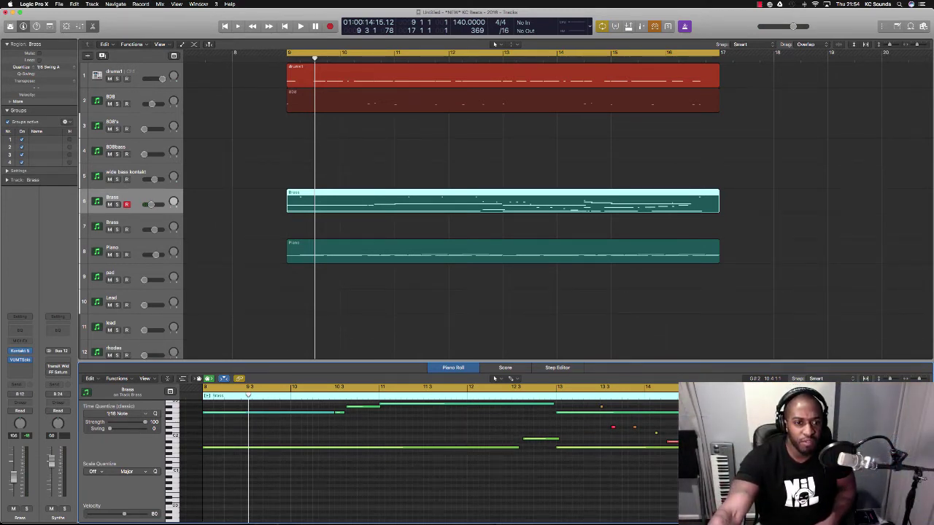
Step: Move the Brass region on the first Brass track out of the loop so that it starts at bar 18
{"action": "left_click", "coordinate": [461, 303]}
{"action": "left_click", "coordinate": [461, 201]}
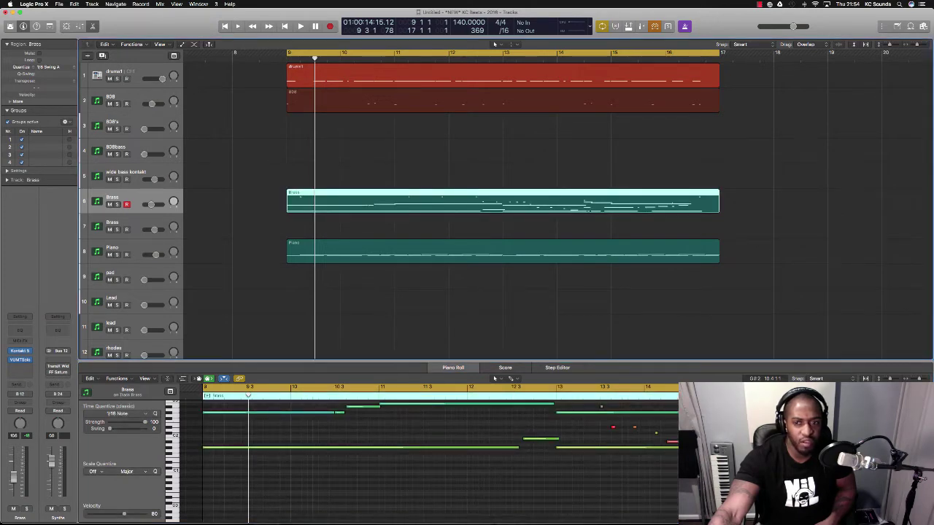
{"action": "left_click", "coordinate": [461, 304]}
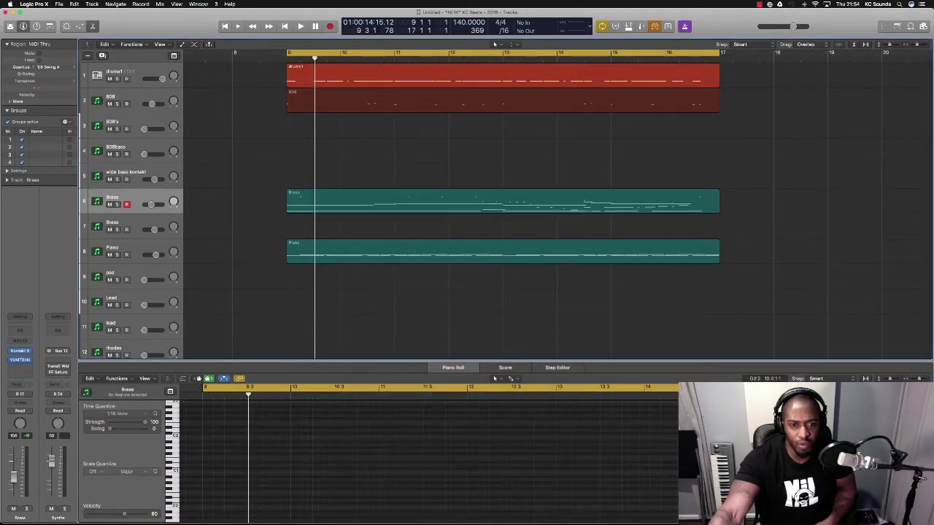
{"action": "scroll", "coordinate": [448, 229], "scroll_direction": "up", "scroll_amount": 5}
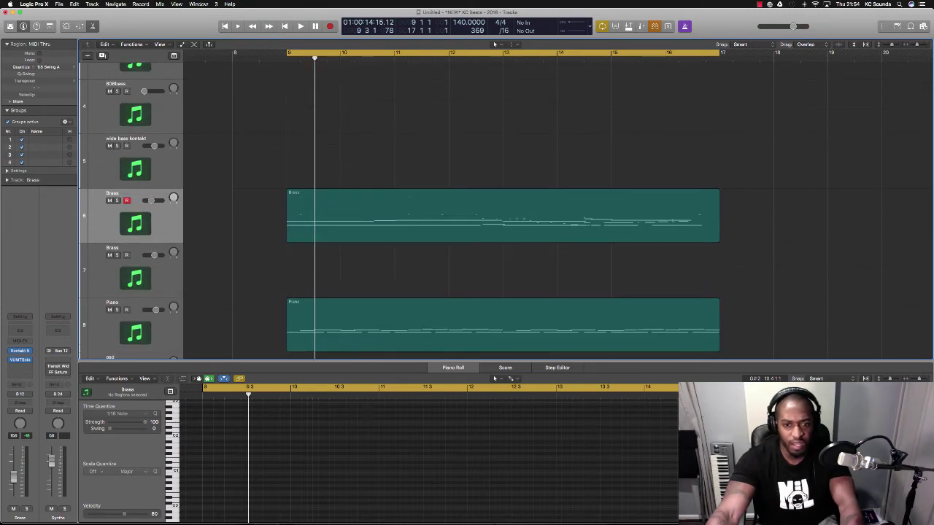
{"action": "key", "text": "super+Left"}
{"action": "key", "text": "super+Left"}
{"action": "key", "text": "super+Up"}
{"action": "key", "text": "super+Up"}
{"action": "key", "text": "super+Up"}
{"action": "key", "text": "super+Up"}
{"action": "key", "text": "super+Up"}
{"action": "key", "text": "super+Up"}
{"action": "key", "text": "super+Up"}
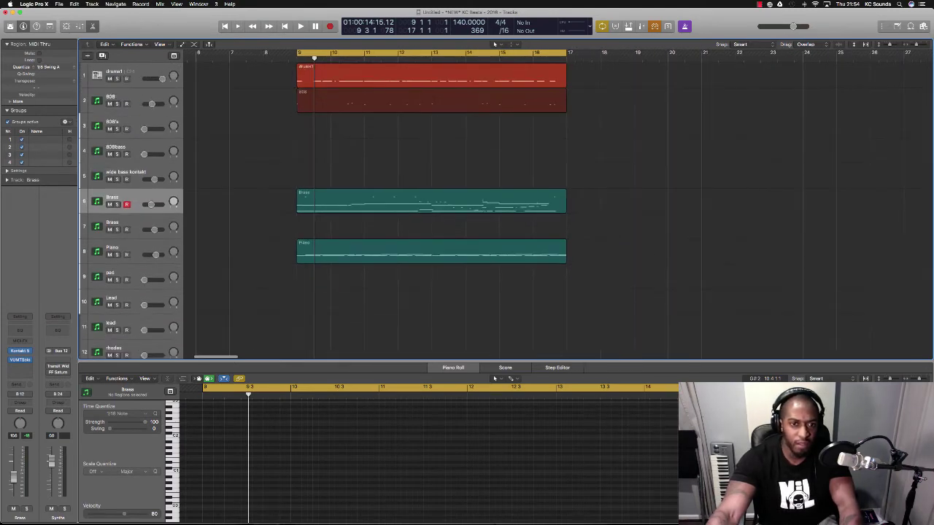
{"action": "left_click_drag", "start_coordinate": [349, 201], "coordinate": [652, 207]}
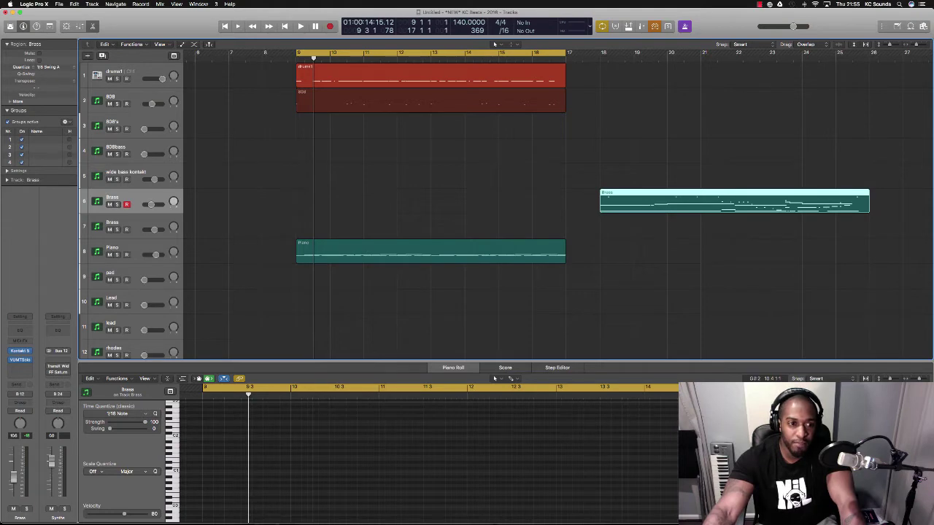
Step: Capture a brass part over the loop on the second Brass track and move its region out of the loop to about bar 17.5
{"action": "key", "text": "Down"}
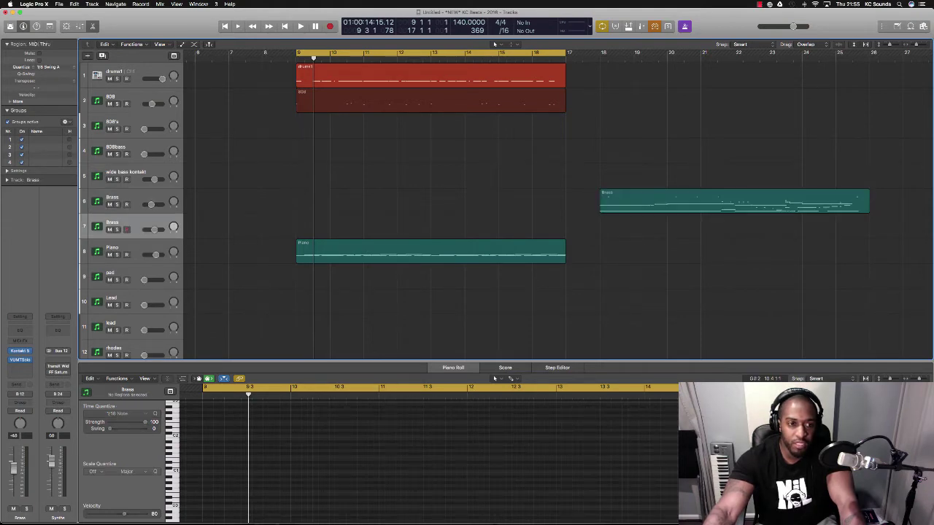
{"action": "key", "text": "space"}
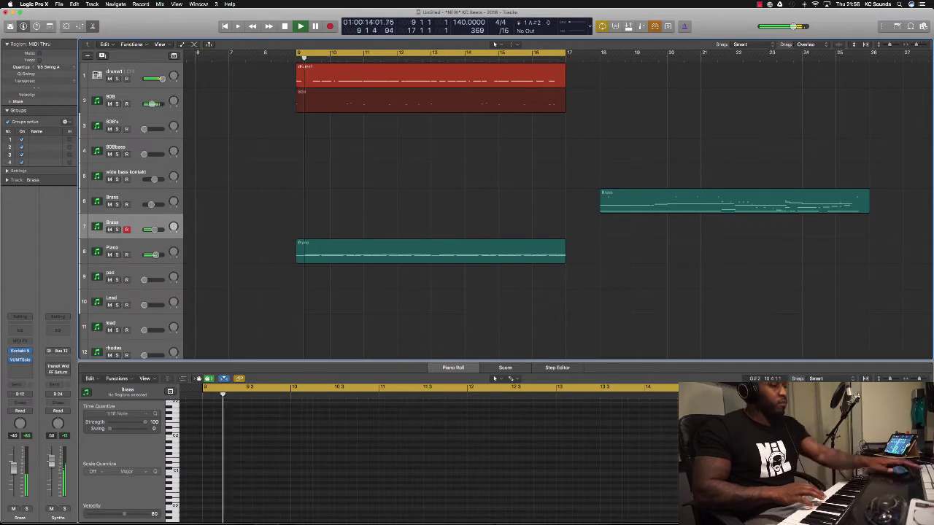
{"action": "key", "text": "shift+r"}
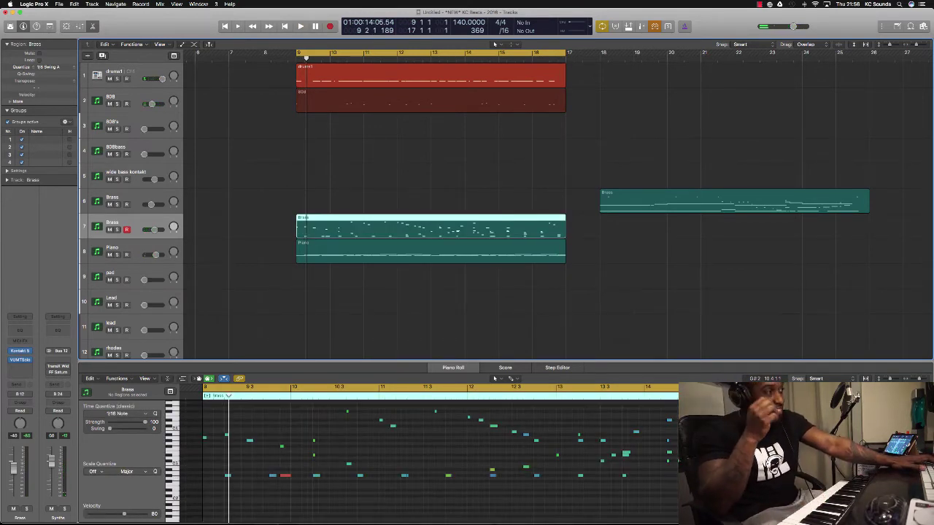
{"action": "key", "text": "space"}
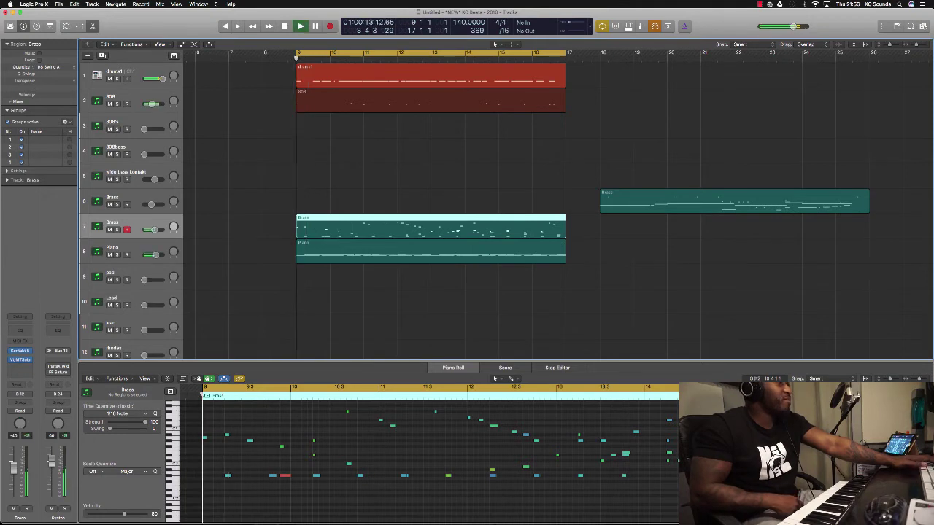
{"action": "key", "text": "space"}
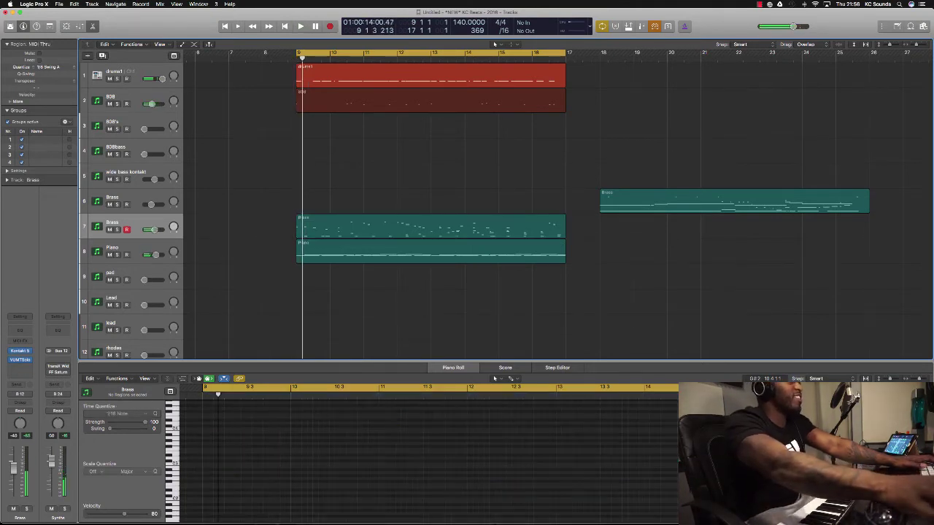
{"action": "left_click_drag", "start_coordinate": [339, 230], "coordinate": [629, 233]}
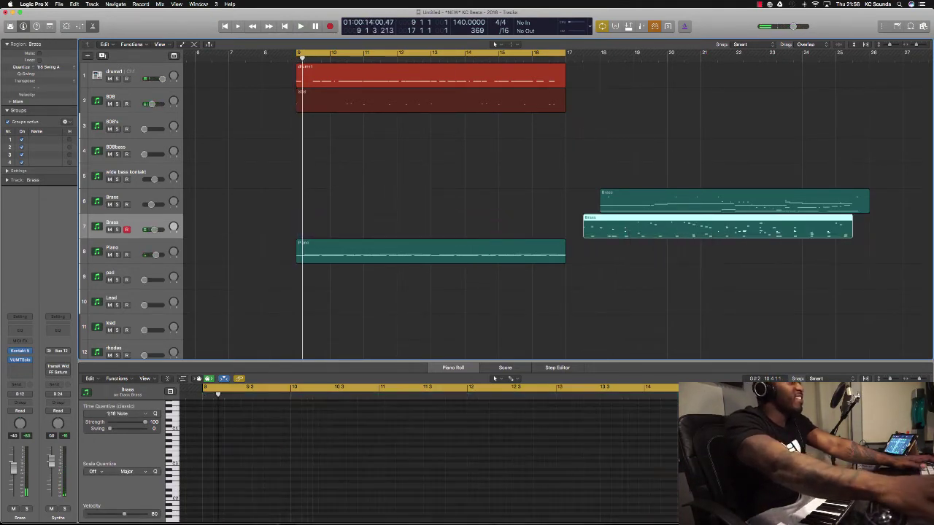
Step: Capture a sparser brass part on the second Brass track across bars 9 to 17 and lower that track's volume slightly
{"action": "key", "text": "space"}
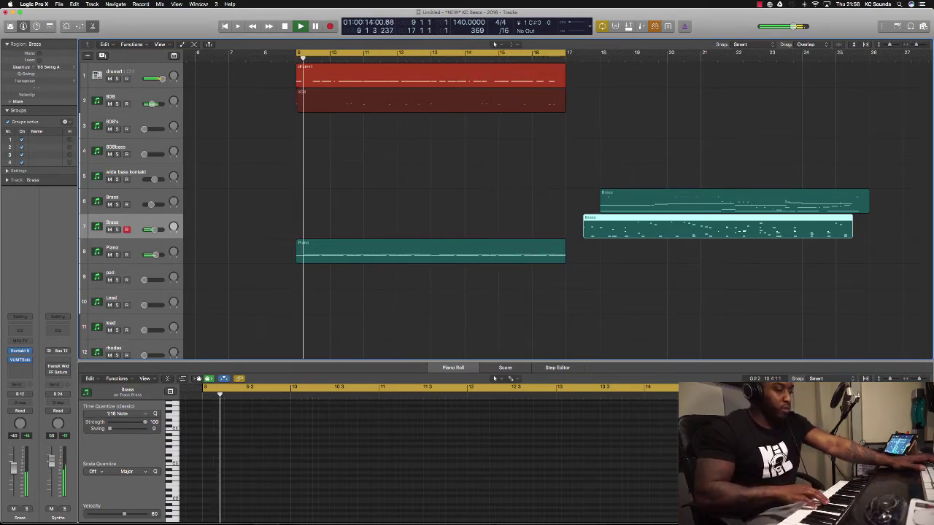
{"action": "key", "text": "shift+r"}
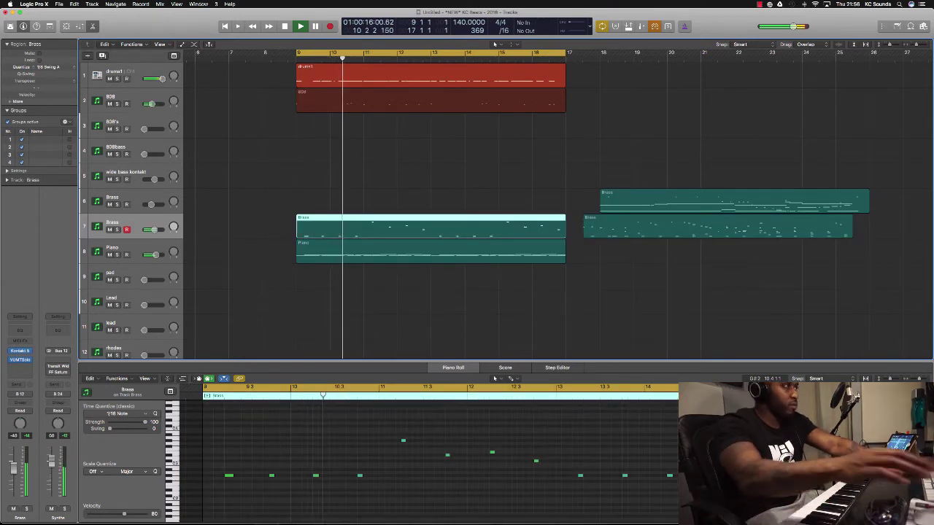
{"action": "left_click_drag", "start_coordinate": [154, 229], "coordinate": [154, 230]}
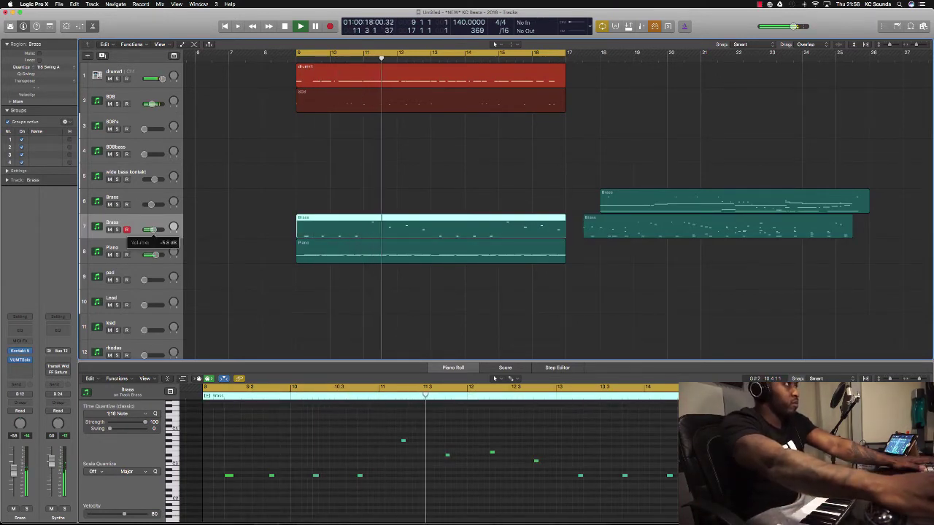
Step: Select the first Brass track and audition another brass line over the running loop
{"action": "key", "text": "Up"}
{"action": "key", "text": "Up"}
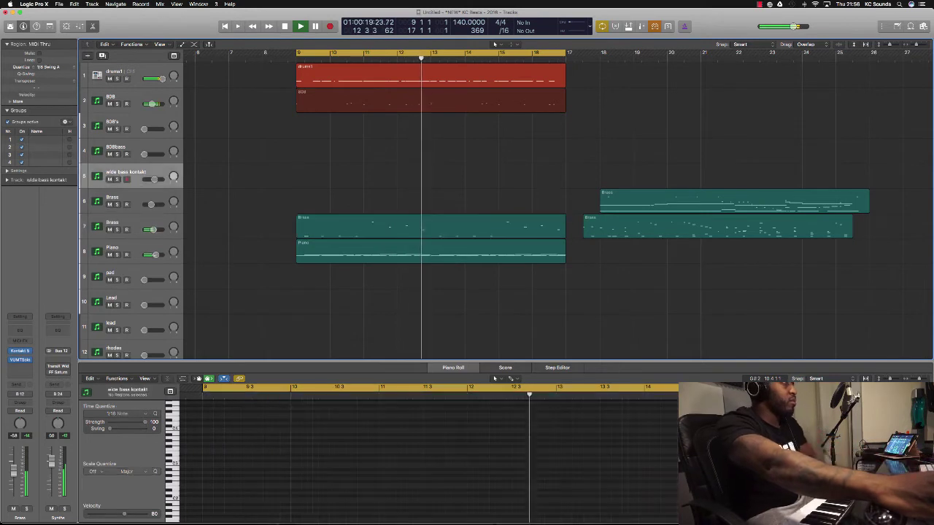
{"action": "key", "text": "Down"}
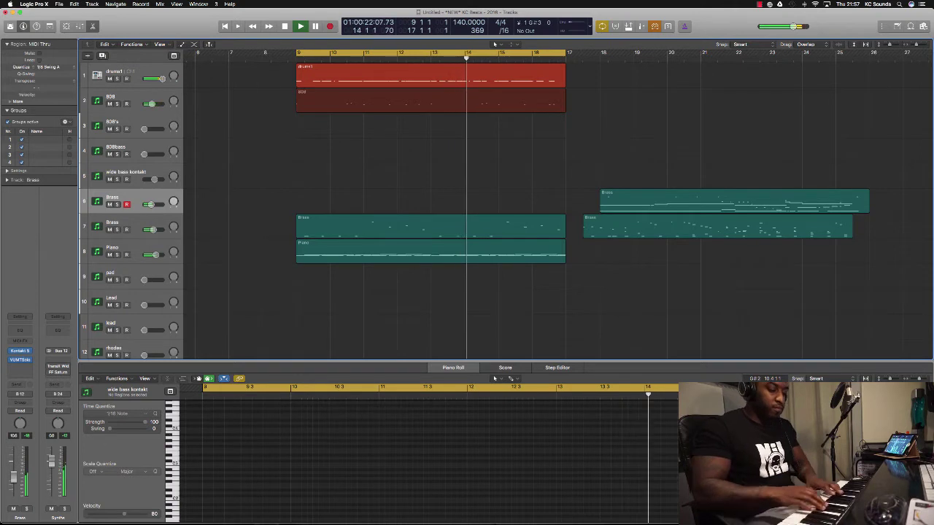
Step: Add eighth-note hi-hats in the drums1 region's Piano Roll from bar 9 and duplicate them to fill bars 9 and 10
{"action": "key", "text": "Right"}
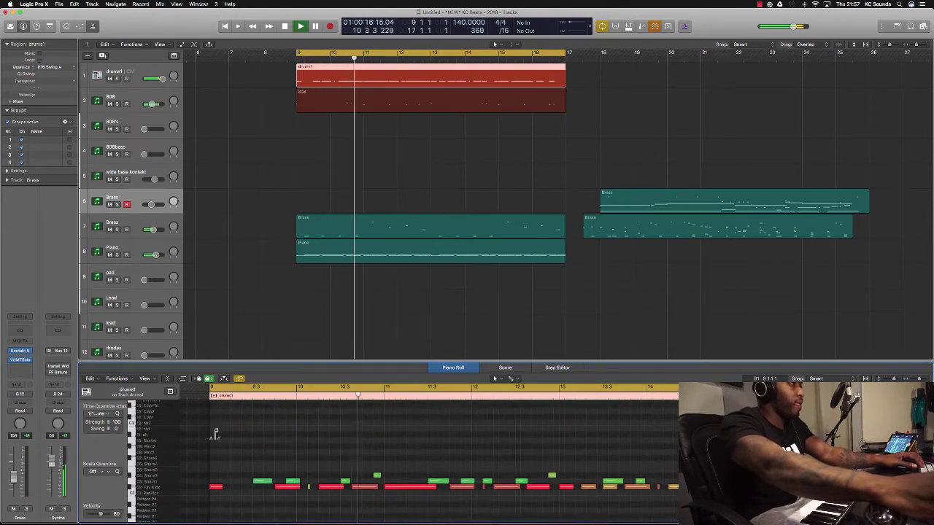
{"action": "left_click", "coordinate": [216, 430], "text": "super"}
{"action": "left_click_drag", "start_coordinate": [216, 429], "coordinate": [211, 429]}
{"action": "left_click", "coordinate": [222, 429], "text": "super"}
{"action": "left_click", "coordinate": [233, 429], "text": "super"}
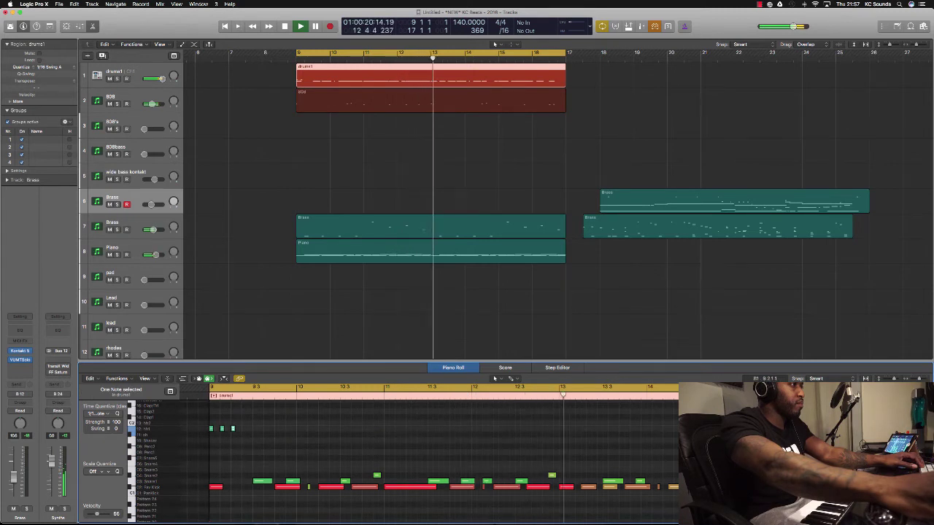
{"action": "left_click", "coordinate": [243, 429], "text": "super"}
{"action": "left_click_drag", "start_coordinate": [248, 438], "coordinate": [300, 431]}
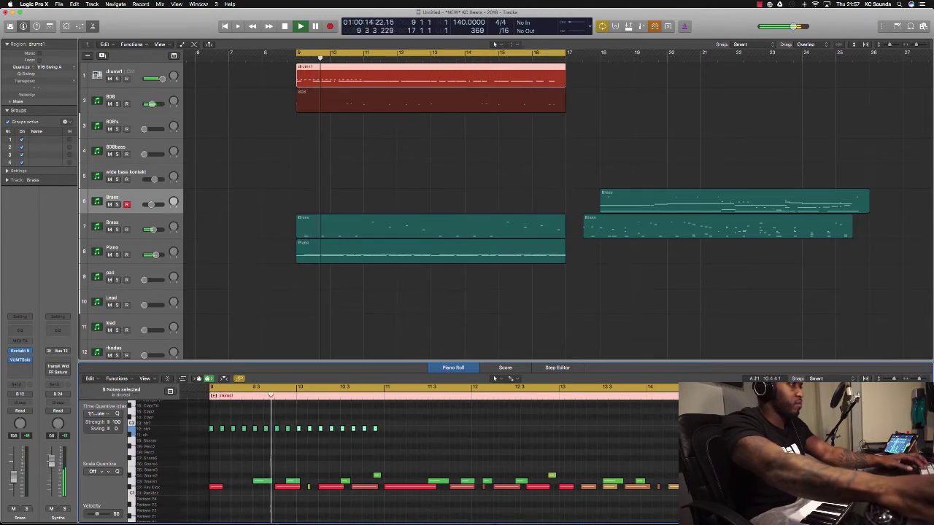
Step: Try an extra hi-hat note between the first two hits of bar 9 and play the loop back
{"action": "scroll", "coordinate": [380, 445], "scroll_direction": "up", "scroll_amount": 3}
{"action": "key", "text": "space"}
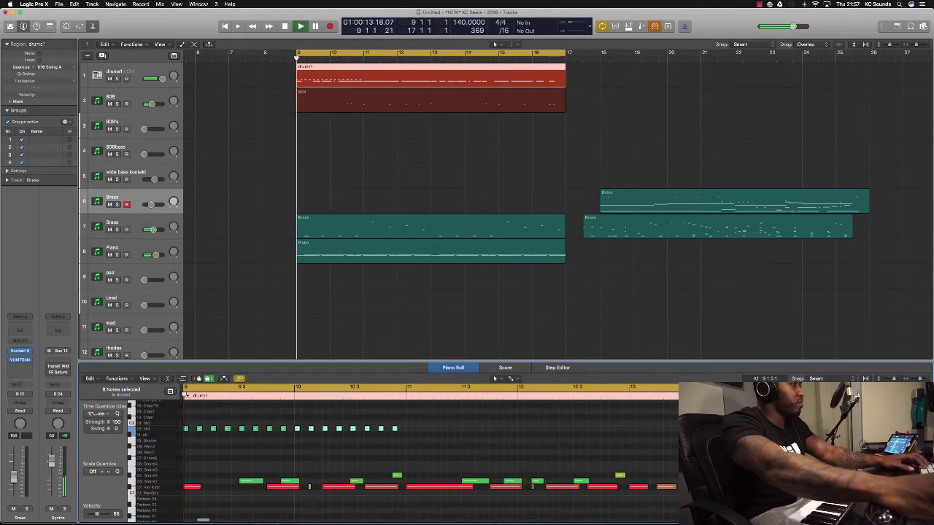
{"action": "key", "text": "space"}
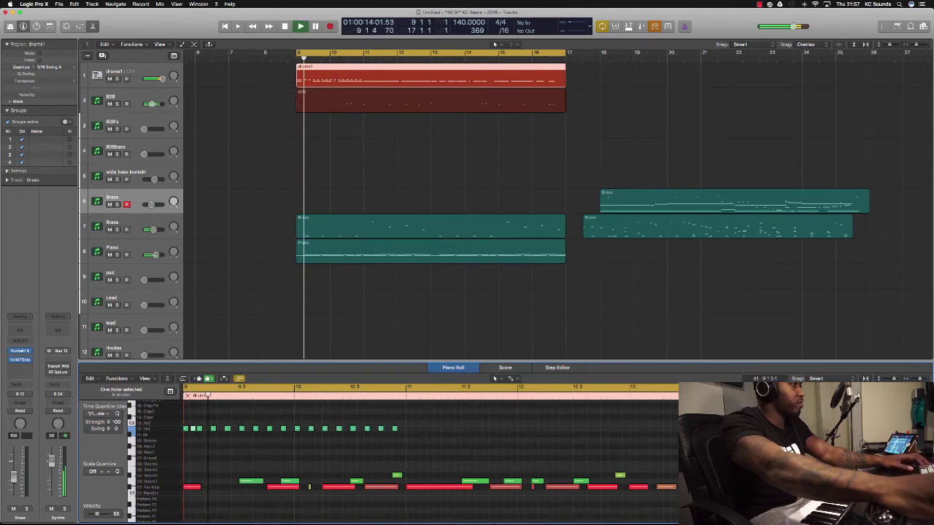
{"action": "key", "text": "space"}
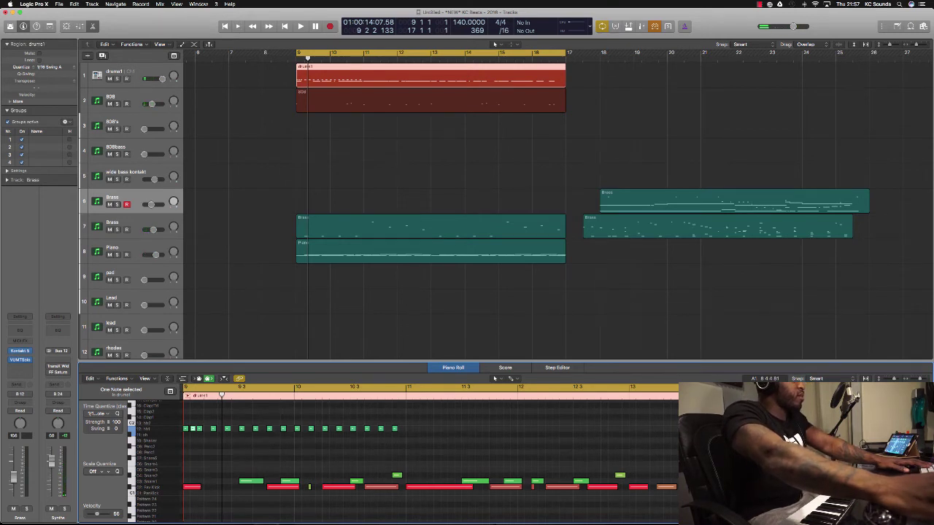
Step: Lower the Piano track's volume slightly and play the loop back
{"action": "left_click_drag", "start_coordinate": [156, 254], "coordinate": [153, 255]}
{"action": "key", "text": "space"}
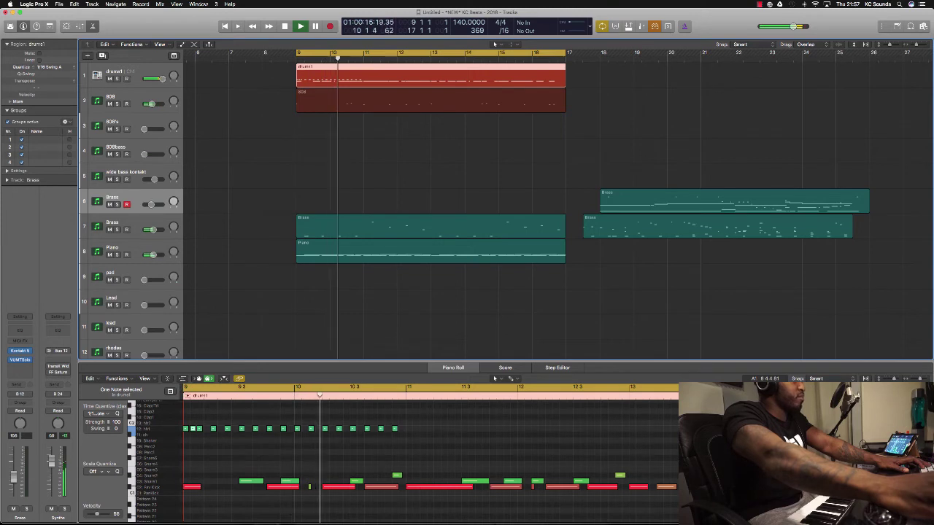
{"action": "key", "text": "space"}
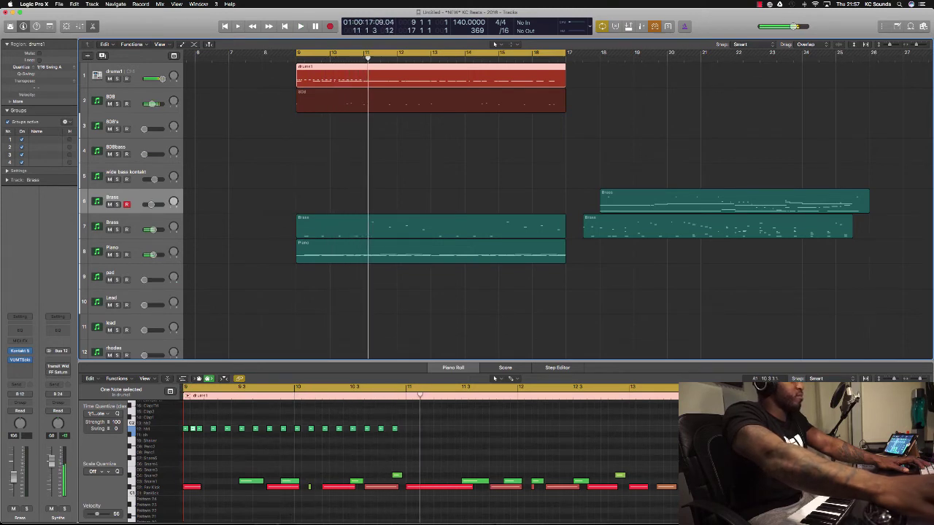
Step: Remove the extra hi-hat note, then copy the two-bar hi-hat pattern across the drums1 region up to bar 17
{"action": "left_click", "coordinate": [203, 412]}
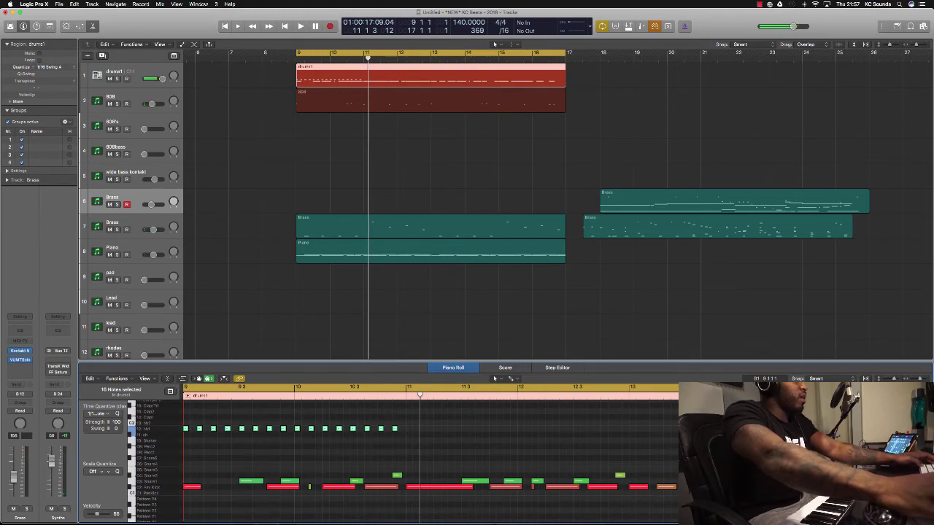
{"action": "left_click_drag", "start_coordinate": [186, 429], "coordinate": [607, 442]}
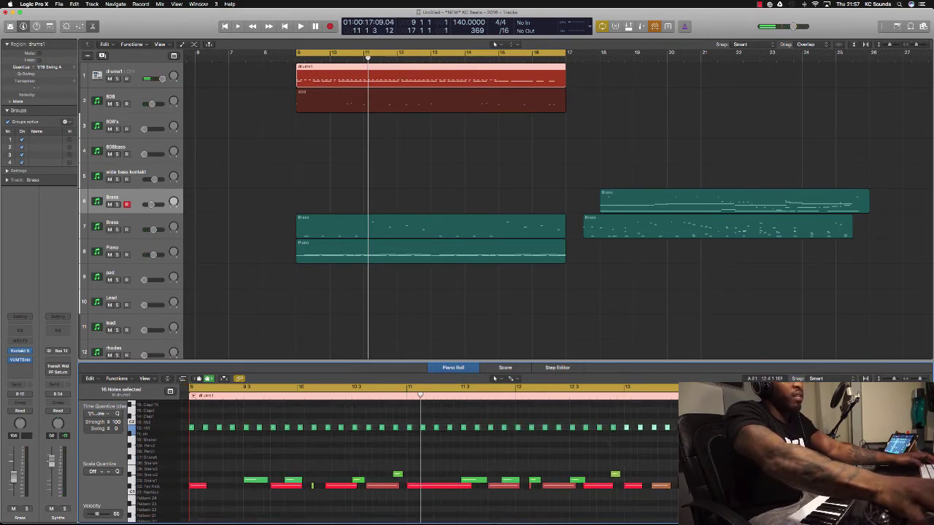
{"action": "scroll", "coordinate": [605, 442], "scroll_direction": "down", "scroll_amount": 5}
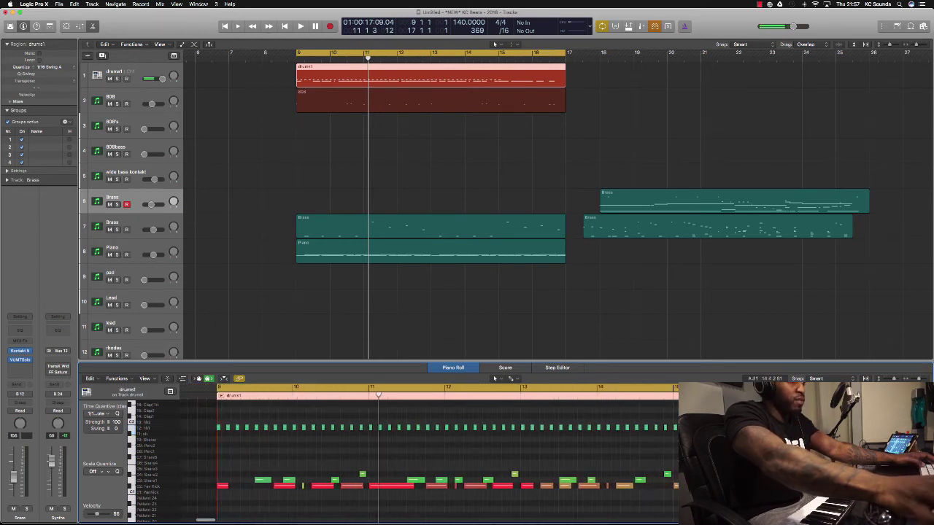
{"action": "left_click_drag", "start_coordinate": [599, 428], "coordinate": [687, 429]}
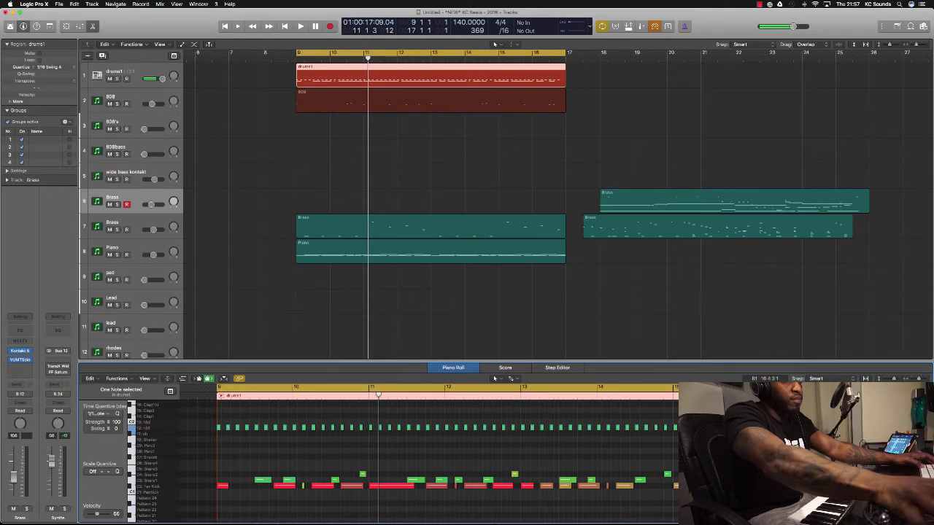
{"action": "key", "text": "space"}
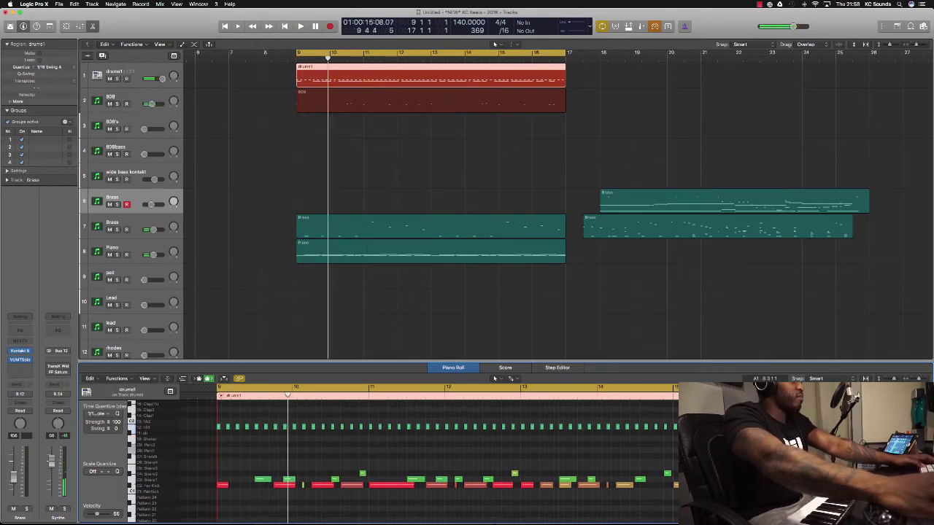
{"action": "key", "text": "super+z"}
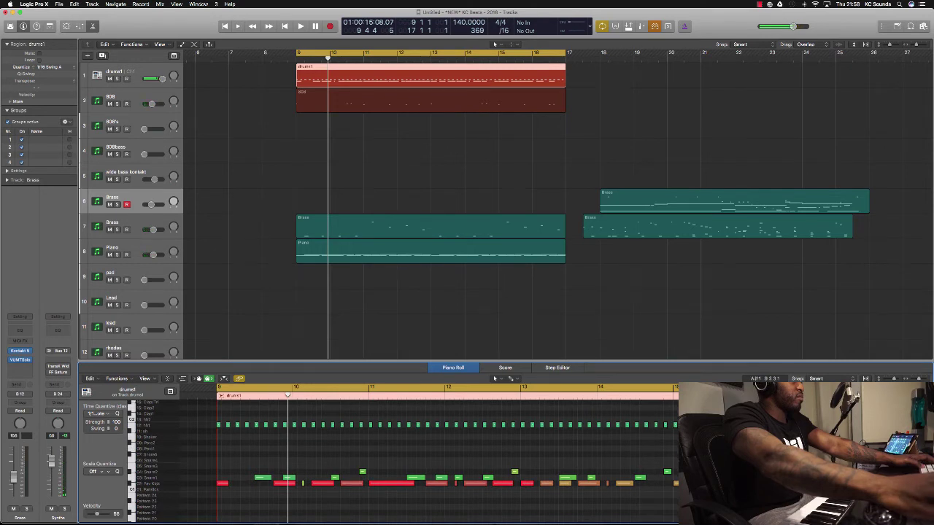
Step: Add a long note in the lane just below the hi-hats in bar 9, set its velocity to 28 and play the loop
{"action": "mouse_move", "coordinate": [243, 431]}
{"action": "left_mouse_down"}
{"action": "mouse_move", "coordinate": [278, 433]}
{"action": "mouse_move", "coordinate": [239, 432]}
{"action": "left_mouse_up"}
{"action": "key", "text": "space"}
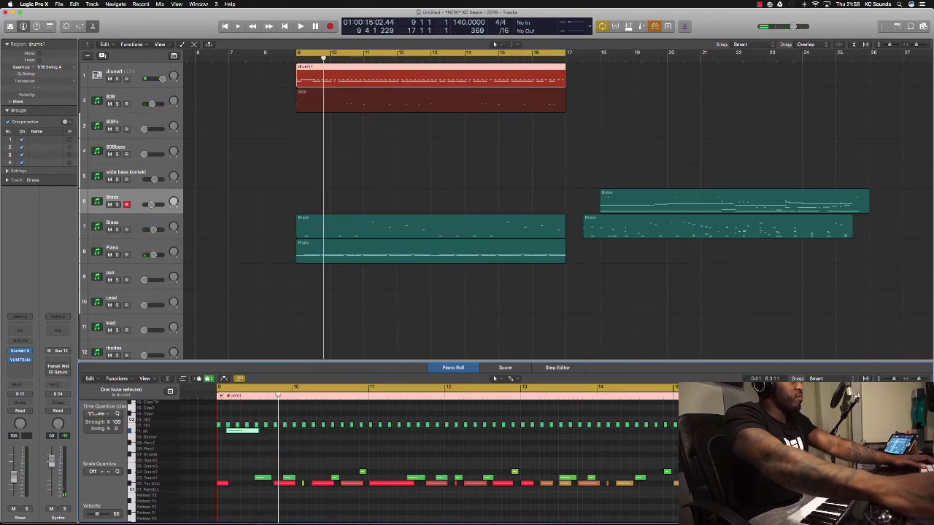
{"action": "left_click_drag", "start_coordinate": [95, 515], "coordinate": [93, 514]}
{"action": "key", "text": "space"}
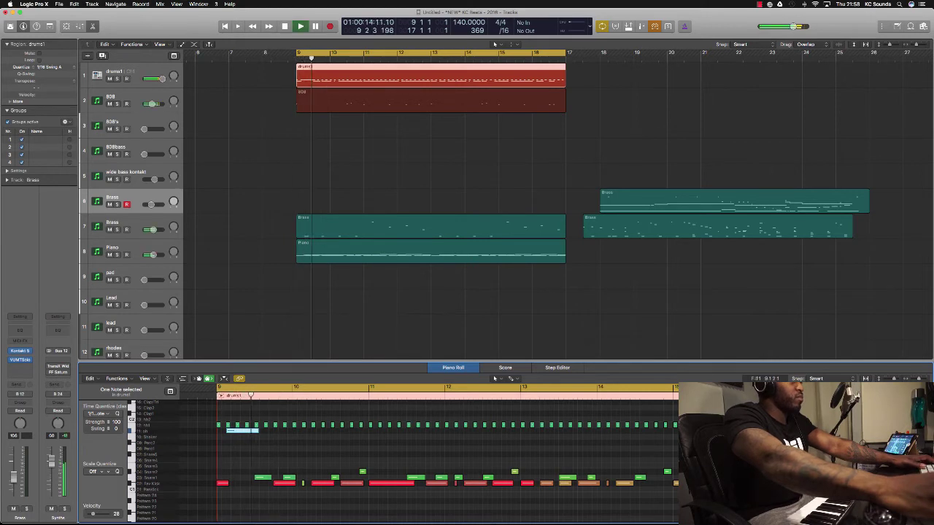
Step: Move the long note to the start of bar 9 and copy it into four back-to-back notes, checking them in playback
{"action": "left_click_drag", "start_coordinate": [238, 432], "coordinate": [323, 439]}
{"action": "key", "text": "space"}
{"action": "left_click_drag", "start_coordinate": [251, 432], "coordinate": [233, 438]}
{"action": "key", "text": "space"}
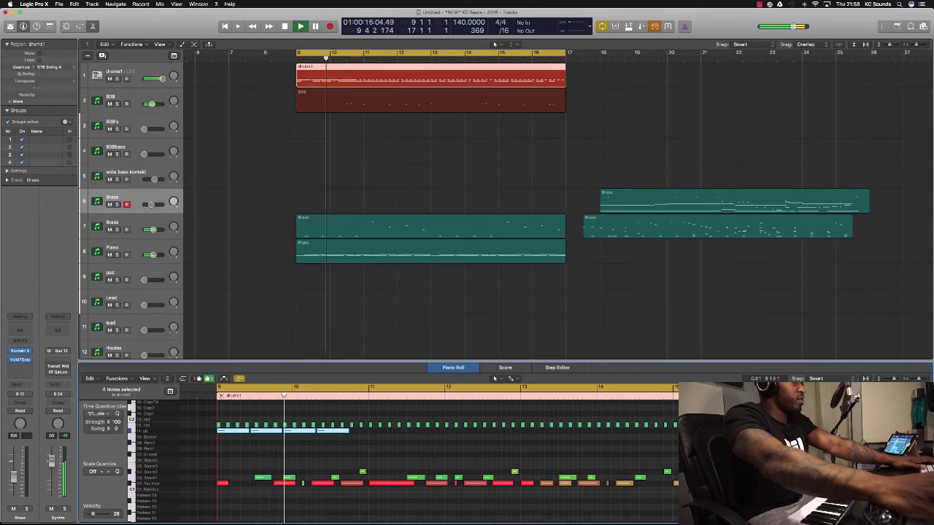
{"action": "left_click", "coordinate": [260, 447]}
{"action": "key", "text": "space"}
Step: Shift the three copied long notes so one starts on every half bar across bars 9 and 10, and play the loop
{"action": "left_click_drag", "start_coordinate": [270, 452], "coordinate": [368, 430]}
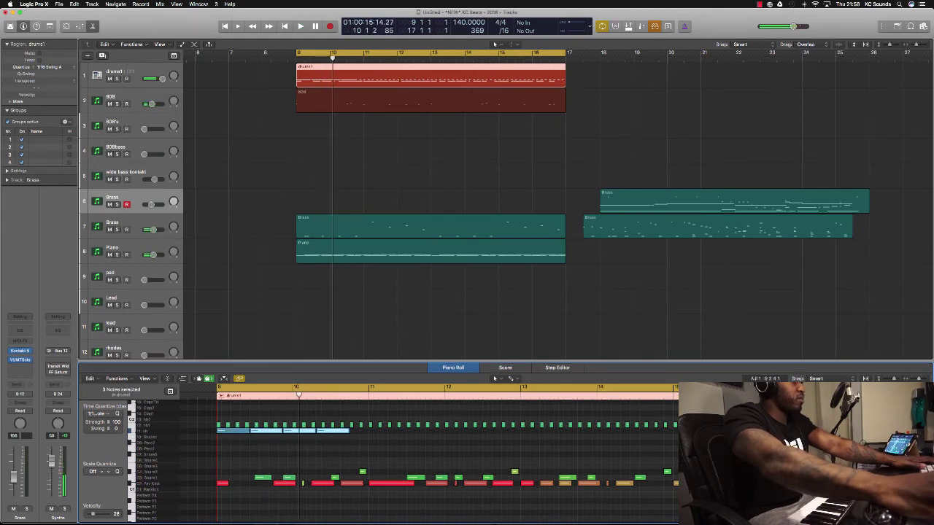
{"action": "left_click_drag", "start_coordinate": [287, 432], "coordinate": [343, 432]}
{"action": "key", "text": "space"}
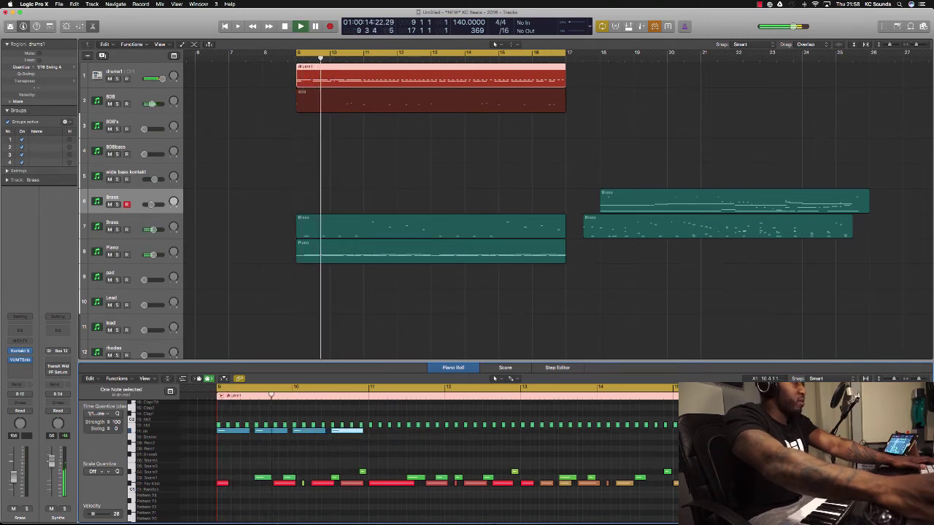
{"action": "key", "text": "space"}
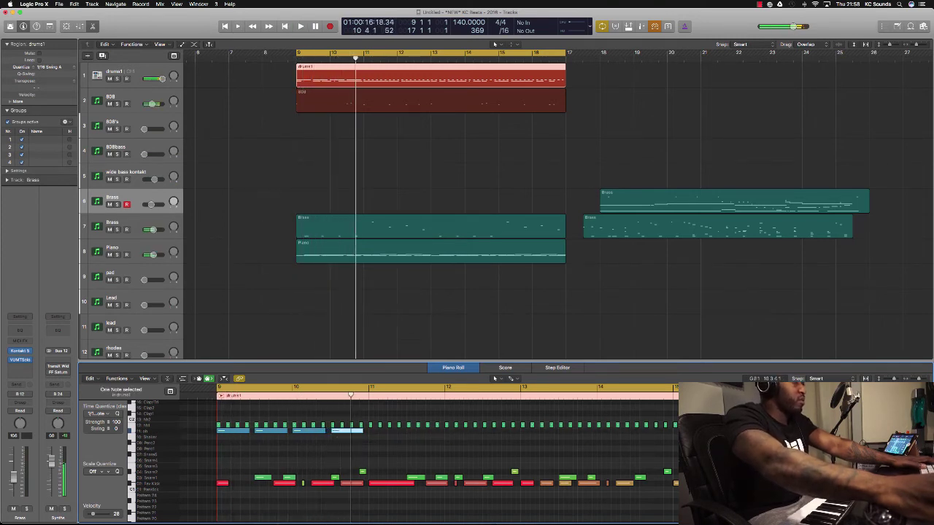
Step: Copy the four-note pattern into bars 11 and 12 and add two more of the long notes in bar 13
{"action": "left_click_drag", "start_coordinate": [344, 440], "coordinate": [391, 432]}
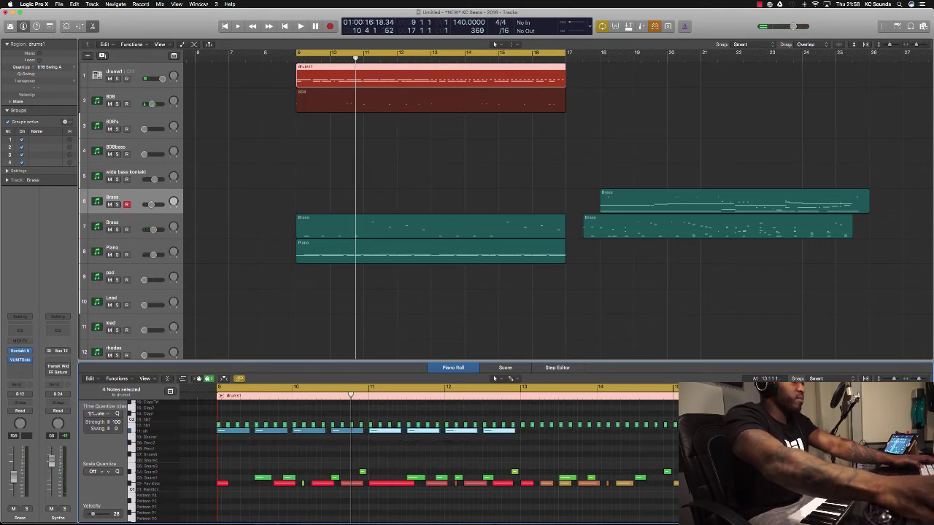
{"action": "left_click", "coordinate": [523, 432], "text": "super"}
{"action": "left_click", "coordinate": [560, 432], "text": "super"}
Step: Play the loop back and lower the volume of the Brass track directly above Piano slightly
{"action": "key", "text": "space"}
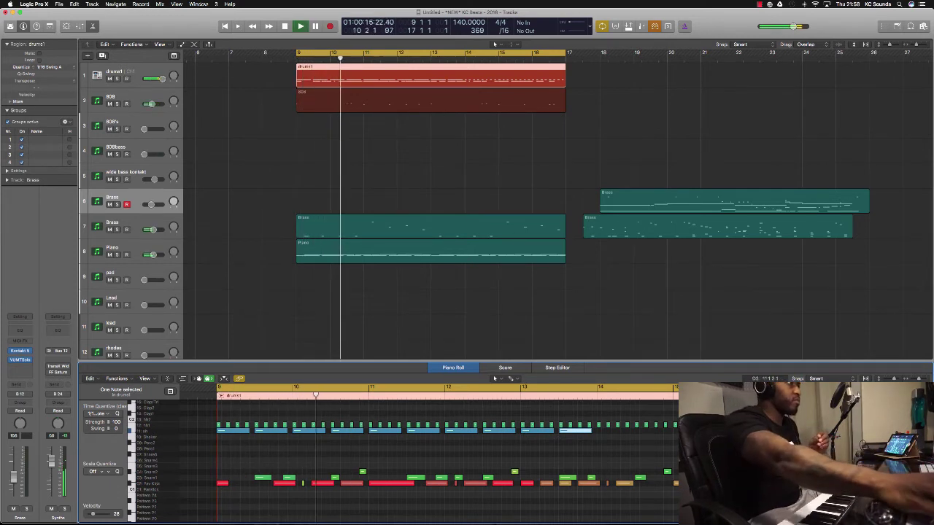
{"action": "left_click_drag", "start_coordinate": [153, 230], "coordinate": [151, 230]}
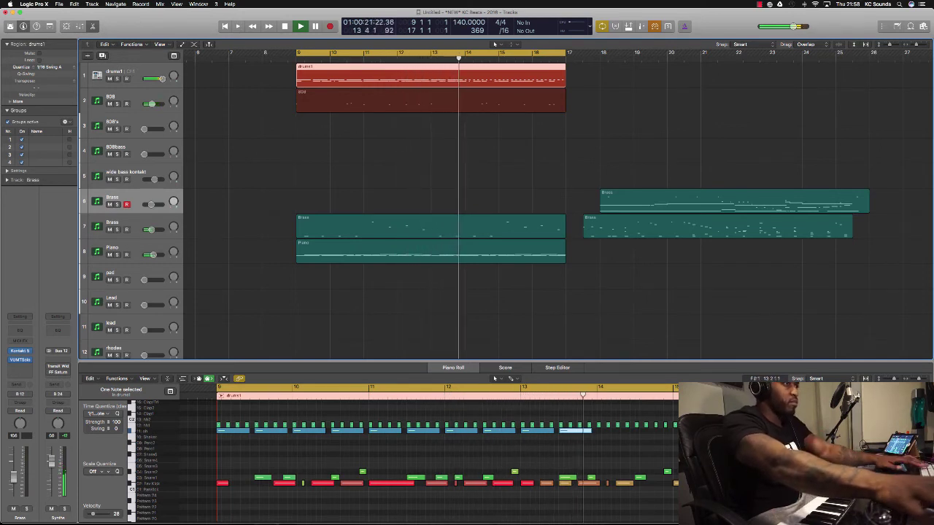
{"action": "key", "text": "space"}
Step: Extend the half-bar long-note pattern under the hi-hats through bar 16 and play the loop back
{"action": "left_click_drag", "start_coordinate": [562, 450], "coordinate": [238, 434]}
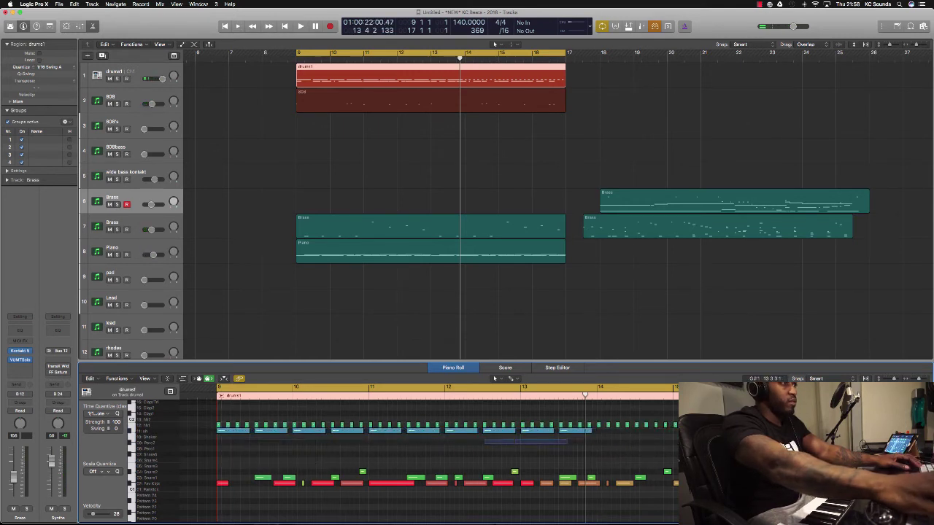
{"action": "left_click_drag", "start_coordinate": [478, 437], "coordinate": [610, 434]}
{"action": "left_click", "coordinate": [752, 431]}
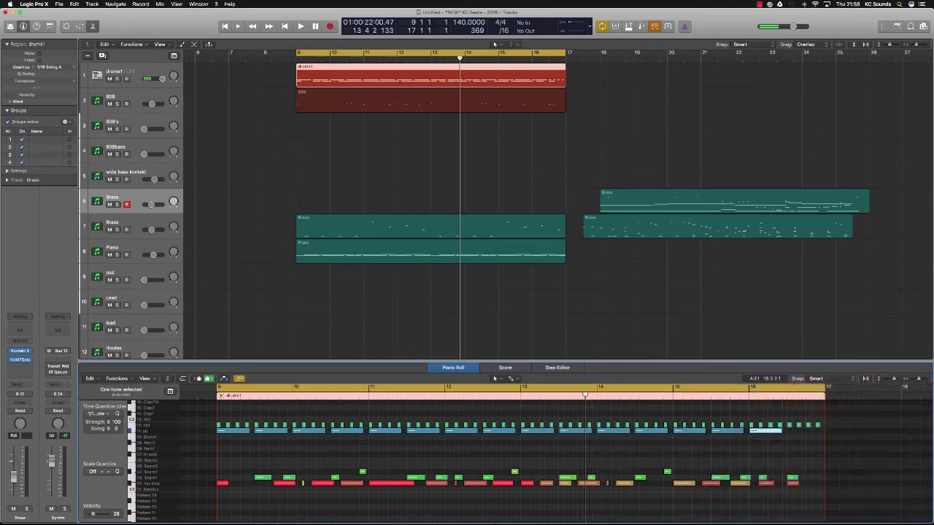
{"action": "key", "text": "space"}
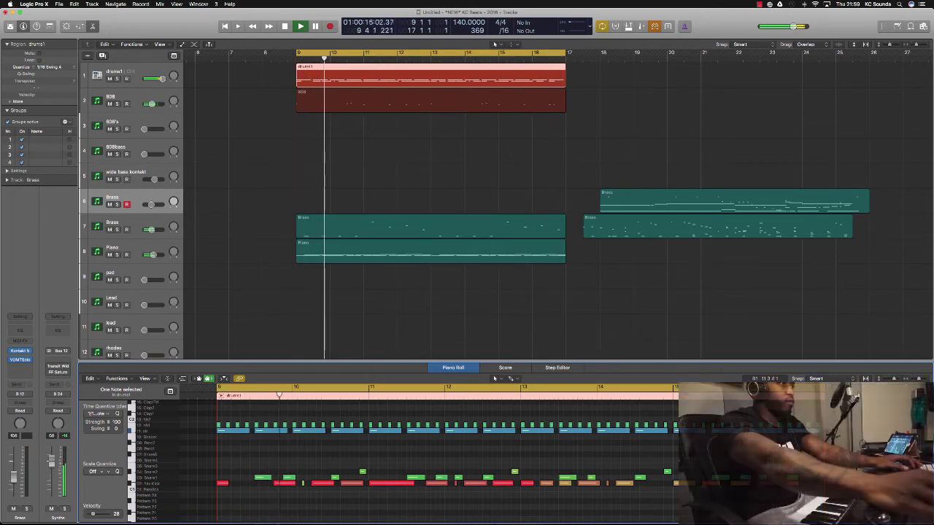
Step: Move the two spare Brass regions out to about bar 31 and duplicate the drums1, 808, Brass and Piano regions to bar 17
{"action": "scroll", "coordinate": [438, 292], "scroll_direction": "down", "scroll_amount": 5}
{"action": "left_click_drag", "start_coordinate": [611, 257], "coordinate": [707, 202]}
{"action": "left_click", "coordinate": [678, 273]}
{"action": "left_click_drag", "start_coordinate": [542, 269], "coordinate": [474, 75]}
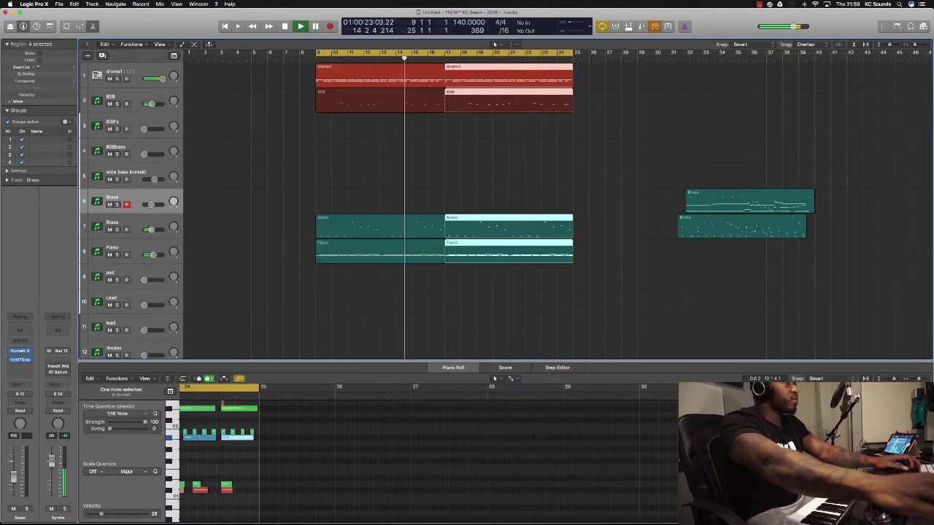
Step: Select the wide bass kontakt track and audition its sound by playing along with the loop
{"action": "left_click", "coordinate": [138, 222]}
{"action": "key", "text": "Up"}
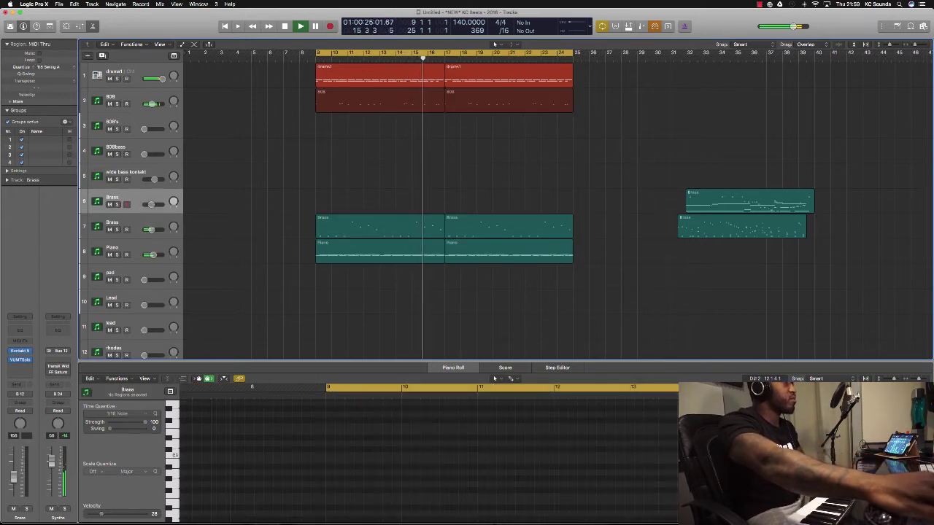
{"action": "key", "text": "Up"}
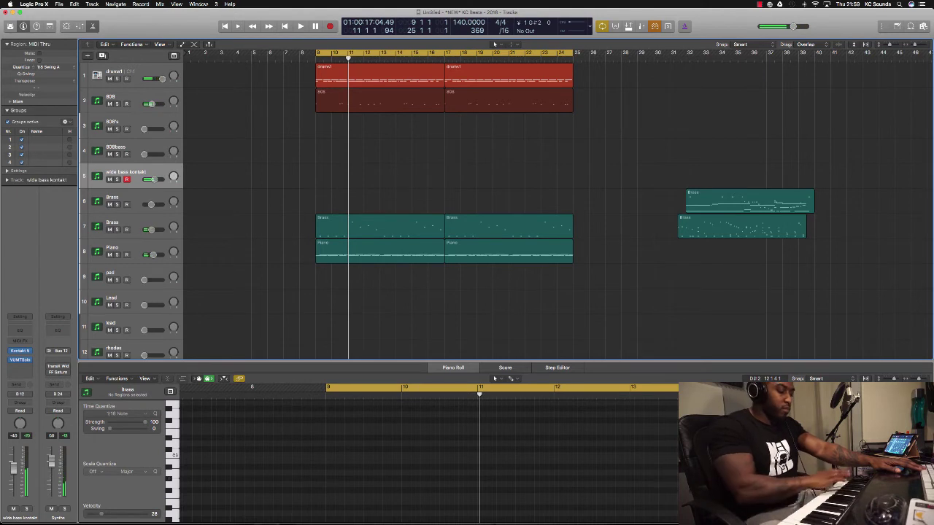
{"action": "key", "text": "space"}
{"action": "key", "text": "space"}
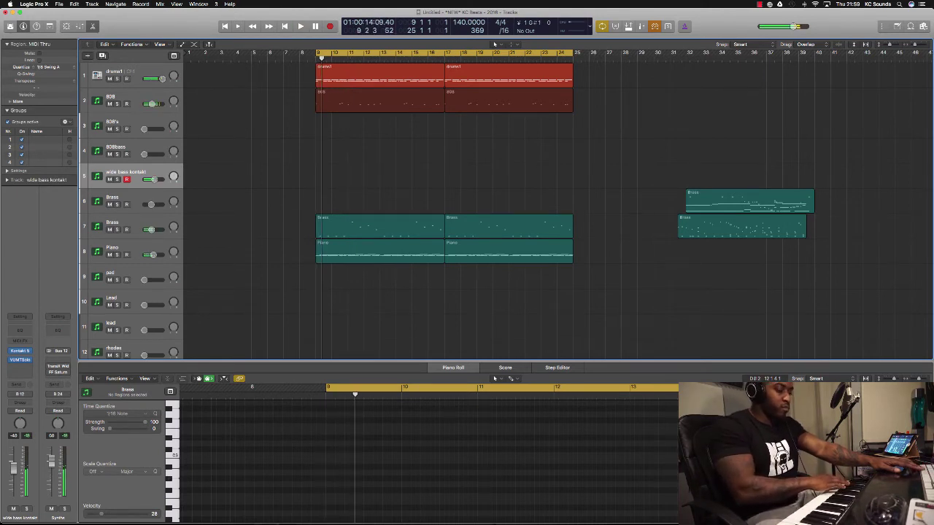
{"action": "key", "text": "space"}
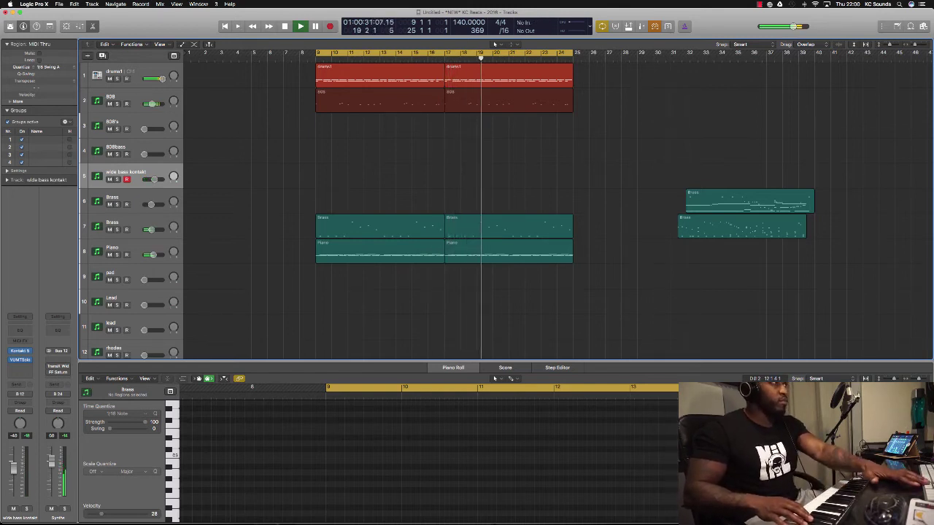
Step: Step through the pad and lead tracks to audition their sounds, then return to the first Brass track
{"action": "key", "text": "Down"}
{"action": "key", "text": "Down"}
{"action": "key", "text": "Down"}
{"action": "key", "text": "Down"}
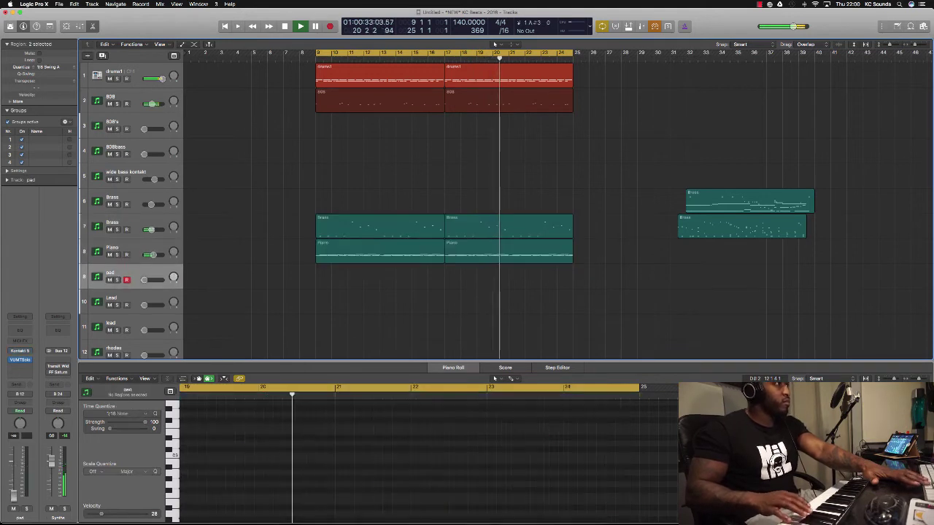
{"action": "key", "text": "Down"}
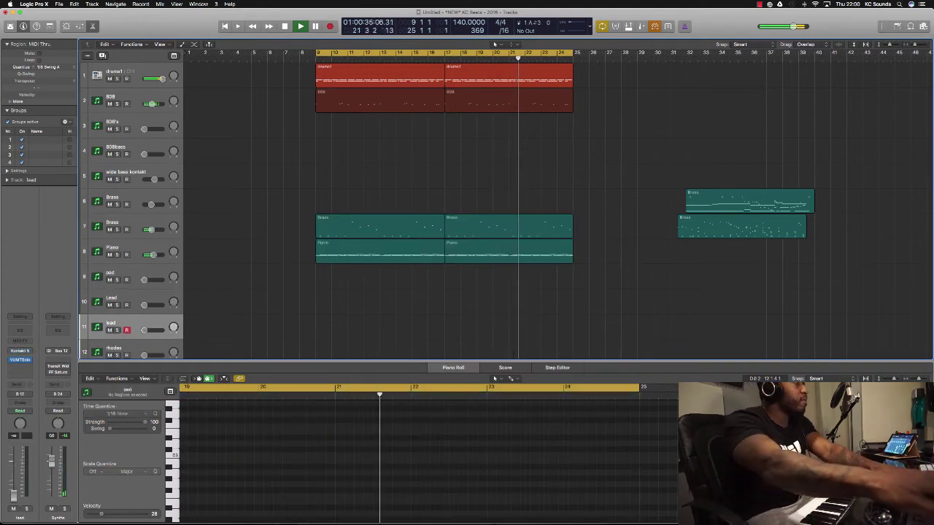
{"action": "left_click", "coordinate": [135, 197]}
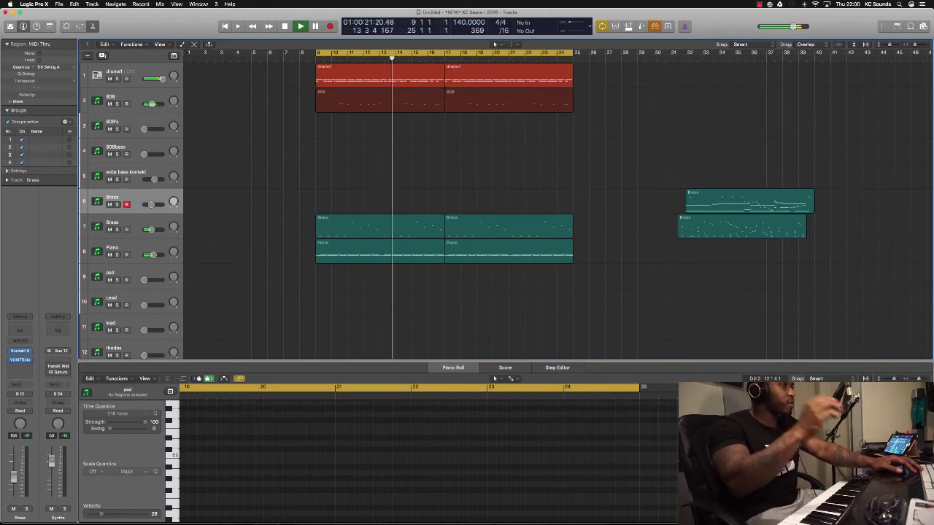
Step: Lower the 140 bpm vocal track's volume slightly and mute the track
{"action": "scroll", "coordinate": [555, 208], "scroll_direction": "down", "scroll_amount": 5}
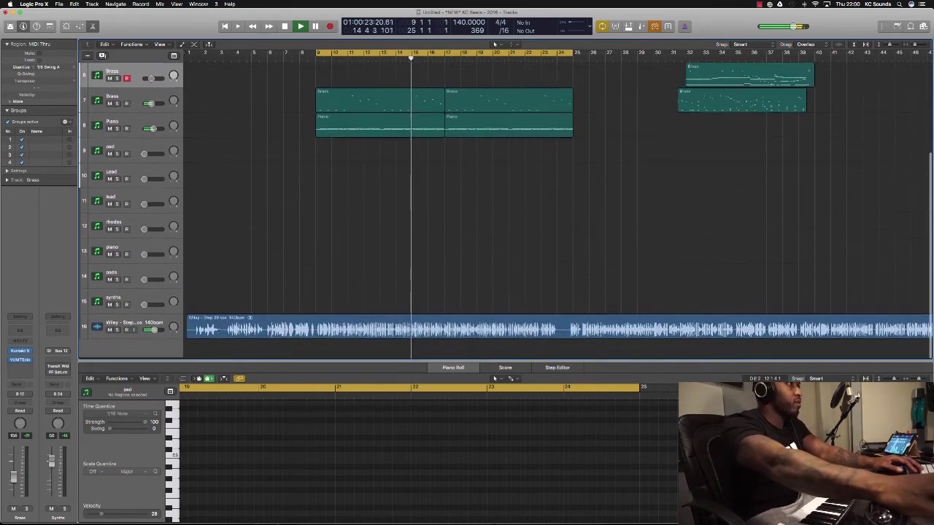
{"action": "left_click_drag", "start_coordinate": [155, 331], "coordinate": [153, 332]}
{"action": "left_click", "coordinate": [110, 331]}
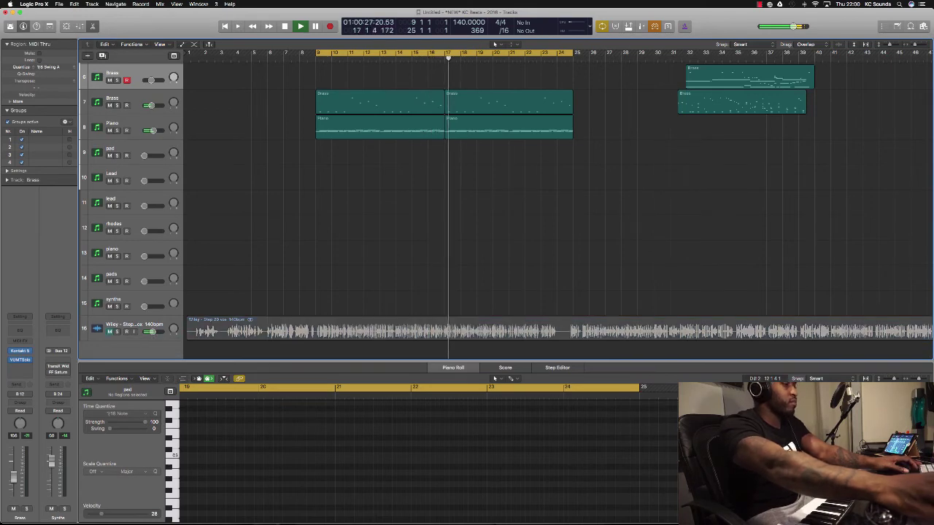
Step: Move the two spare Brass regions further along the timeline to about bar 46
{"action": "key", "text": "super+Up"}
{"action": "key", "text": "super+Up"}
{"action": "key", "text": "super+Up"}
{"action": "key", "text": "super+Up"}
{"action": "key", "text": "super+Left"}
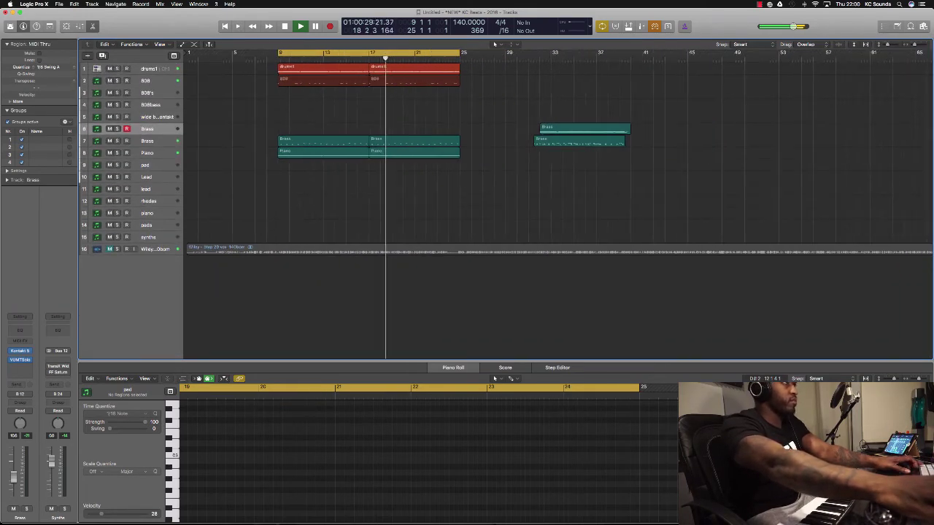
{"action": "left_click_drag", "start_coordinate": [417, 208], "coordinate": [277, 53]}
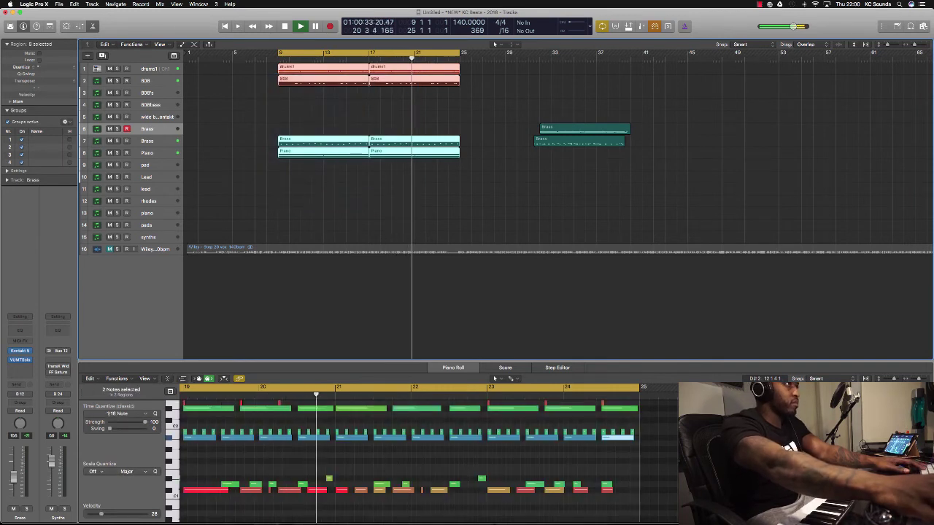
{"action": "left_click_drag", "start_coordinate": [646, 172], "coordinate": [717, 129]}
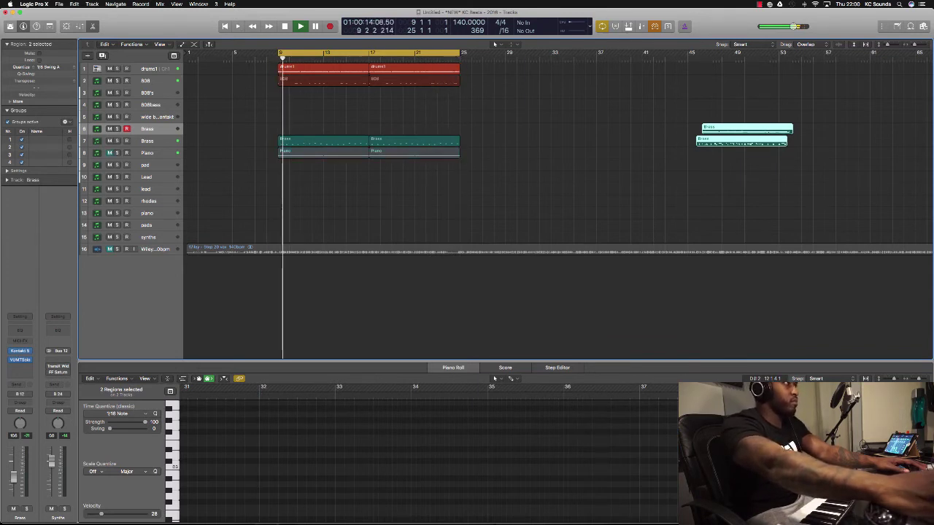
Step: Listen with the Brass track above Piano muted and check the 808 track's level in its VUMTSolo meter
{"action": "left_click", "coordinate": [109, 141]}
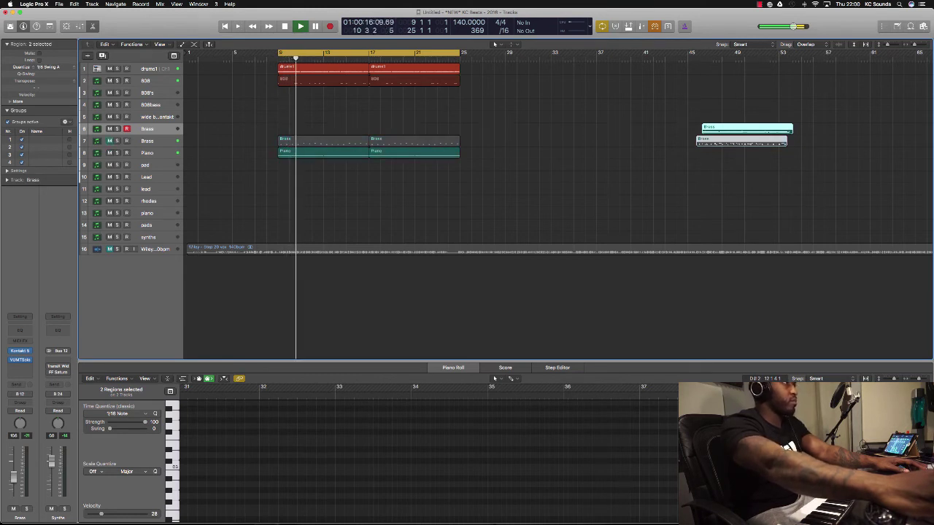
{"action": "scroll", "coordinate": [346, 185], "scroll_direction": "up", "scroll_amount": 2}
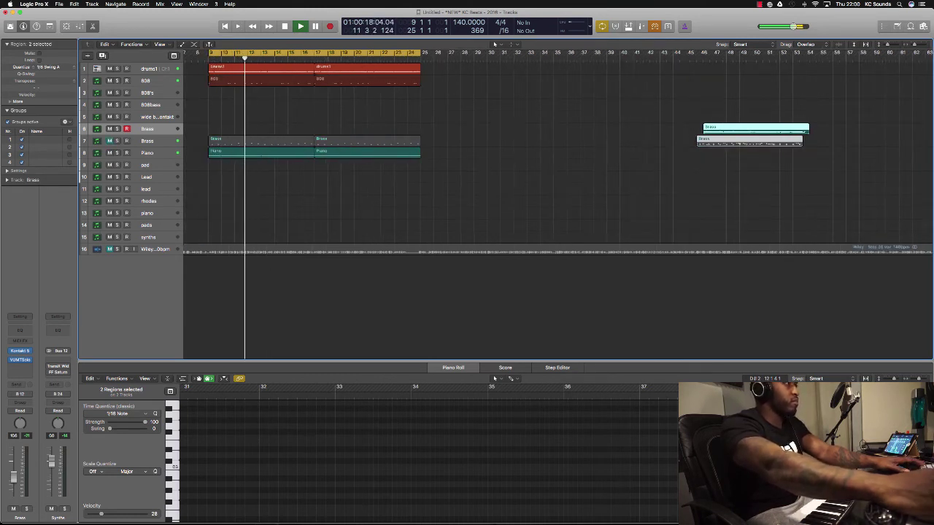
{"action": "left_click", "coordinate": [146, 81]}
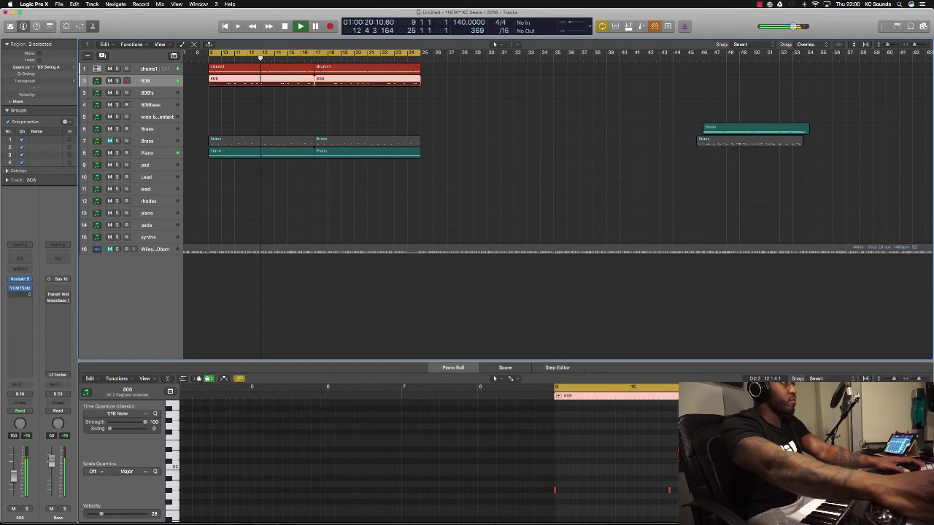
{"action": "left_click", "coordinate": [20, 289]}
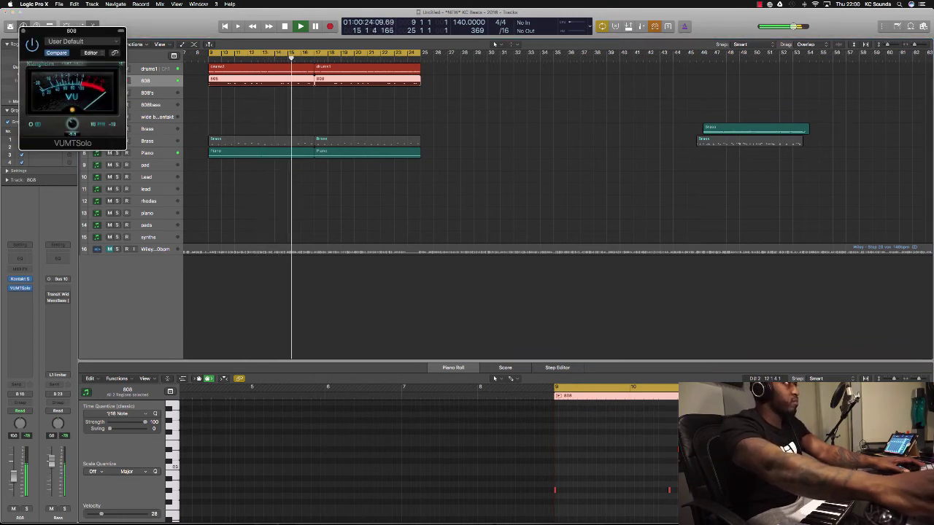
{"action": "key", "text": "super+w"}
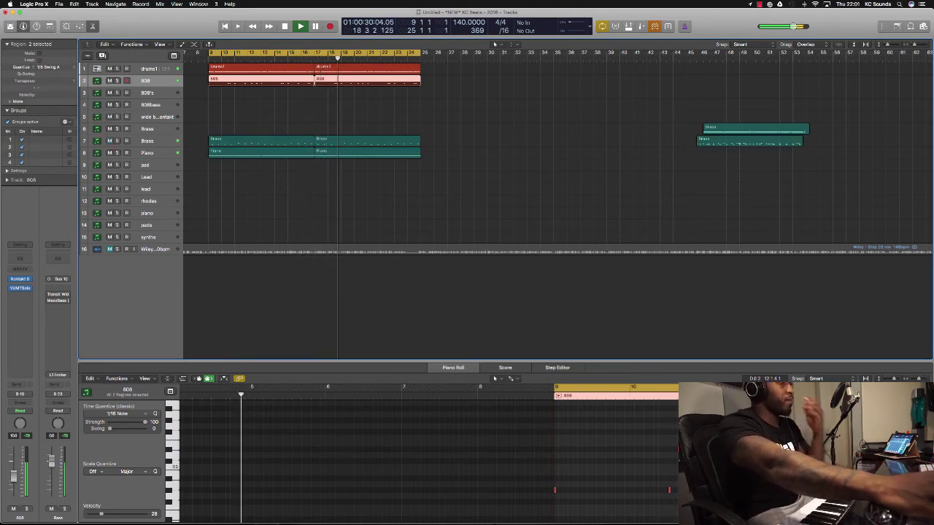
Step: Create a duplicate of the Brass track above Piano with the same instrument and dismiss the missing-samples dialog
{"action": "left_click", "coordinate": [148, 141]}
{"action": "key", "text": "super+d"}
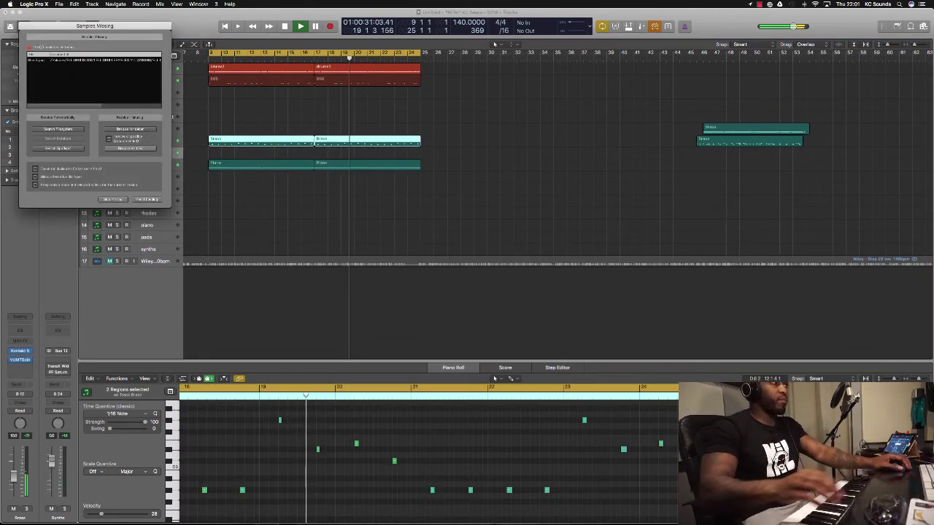
{"action": "left_click", "coordinate": [113, 199]}
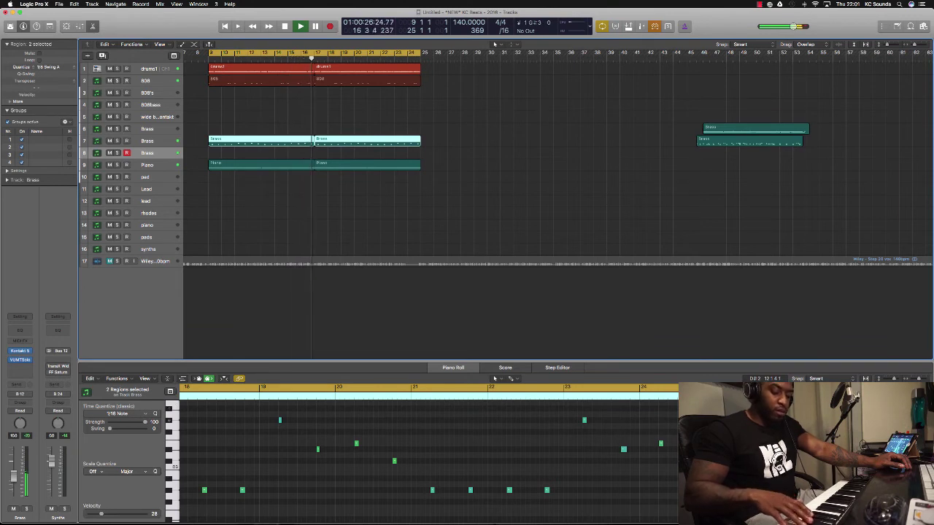
Step: Rehearse a new part on the duplicated Brass track by restarting the loop and playing along
{"action": "key", "text": "space"}
{"action": "key", "text": "space"}
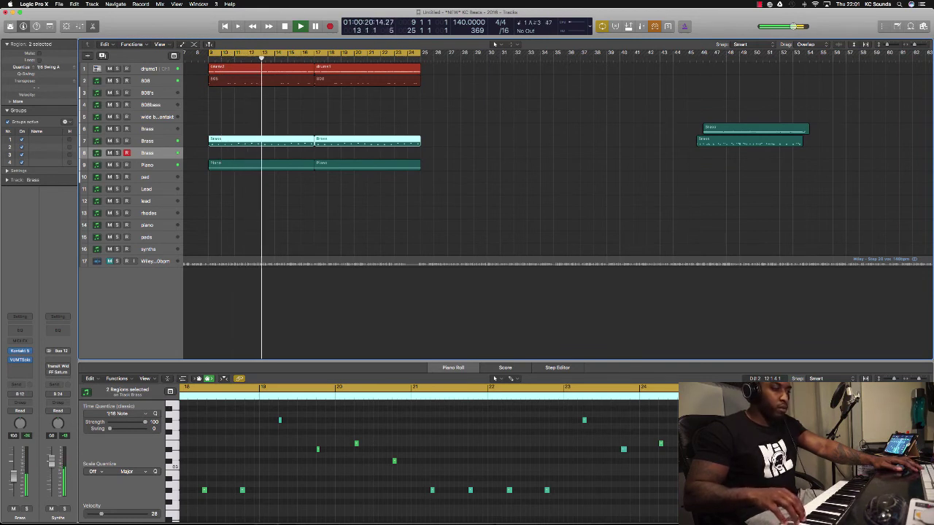
{"action": "key", "text": "space"}
{"action": "key", "text": "space"}
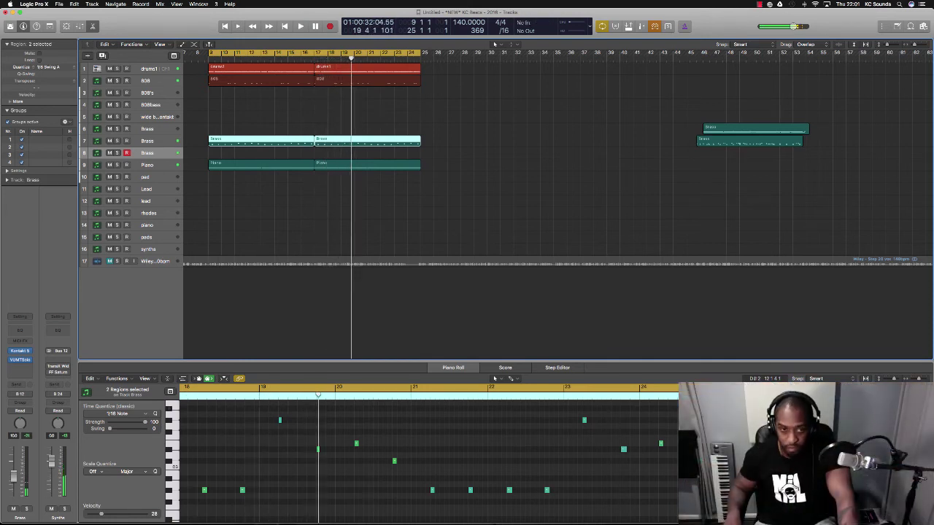
Step: Record an eight-bar part on the duplicated Brass track from bar 9 to bar 17 and play it back
{"action": "key", "text": "Return"}
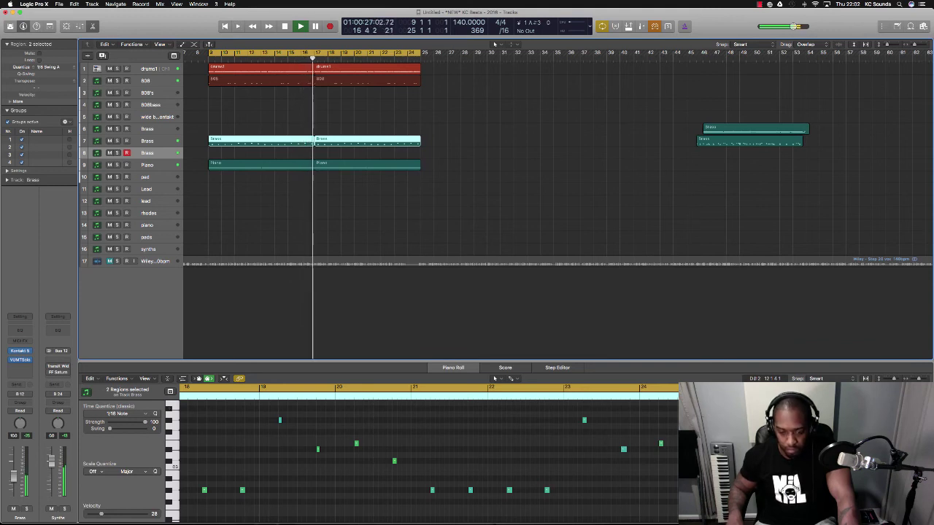
{"action": "key", "text": "space"}
{"action": "key", "text": "space"}
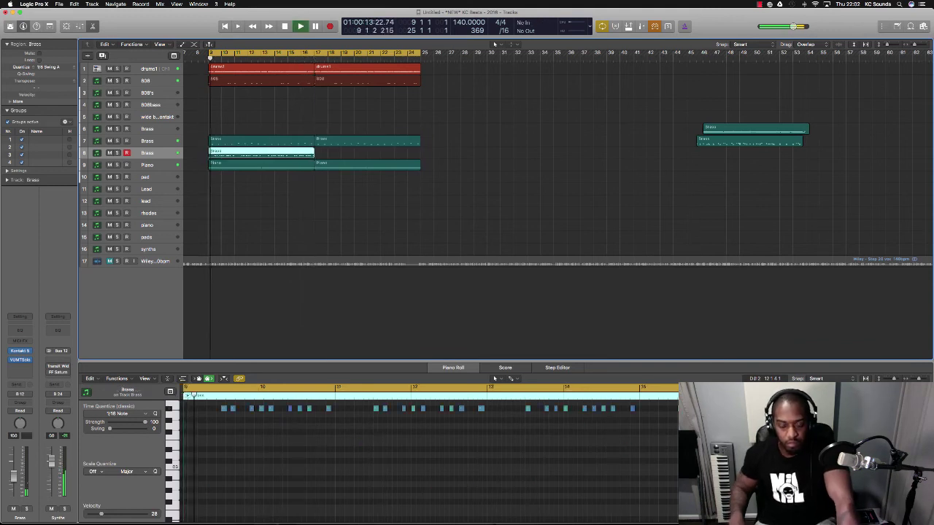
Step: Stop playback and set the newly recorded Brass region's quantize to 1/16 Swing A
{"action": "key", "text": "space"}
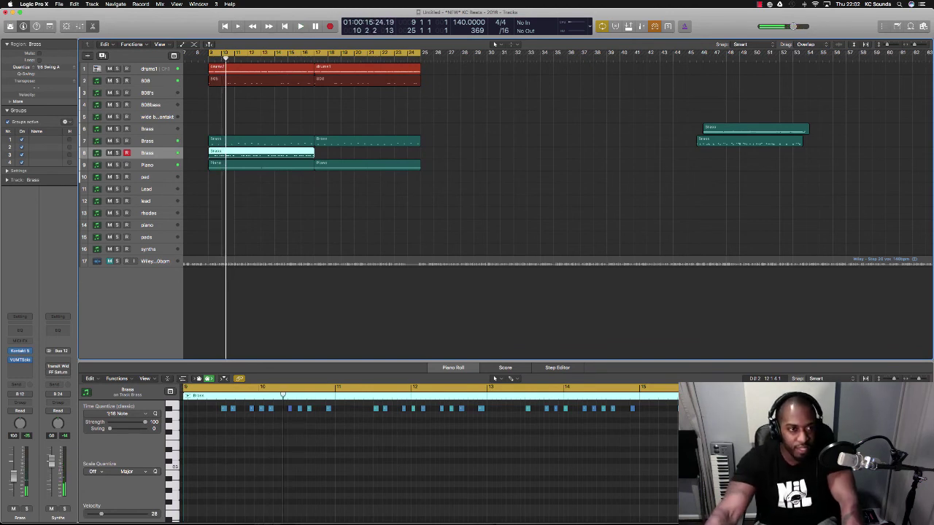
{"action": "left_click", "coordinate": [48, 66]}
{"action": "left_click", "coordinate": [48, 27]}
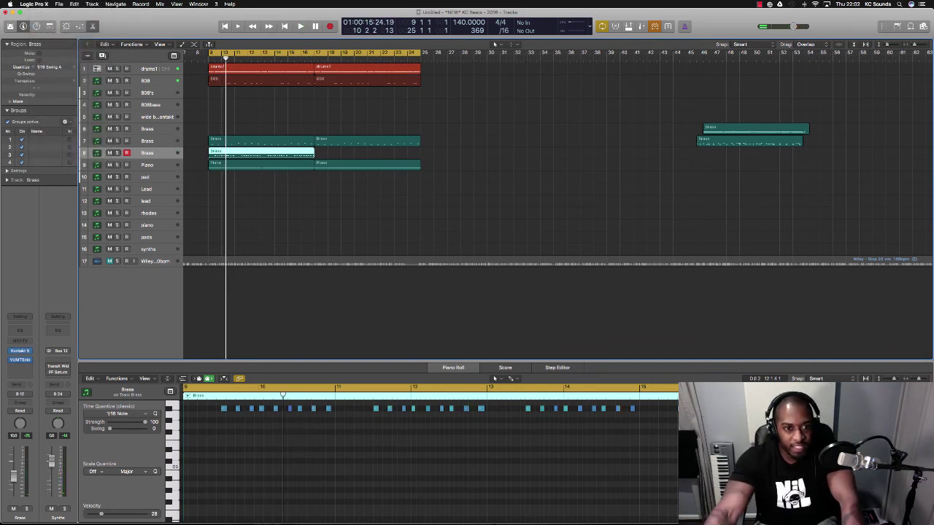
Step: Copy the new Brass region to bar 17 and unmute the vocal track
{"action": "left_click_drag", "start_coordinate": [264, 154], "coordinate": [370, 155]}
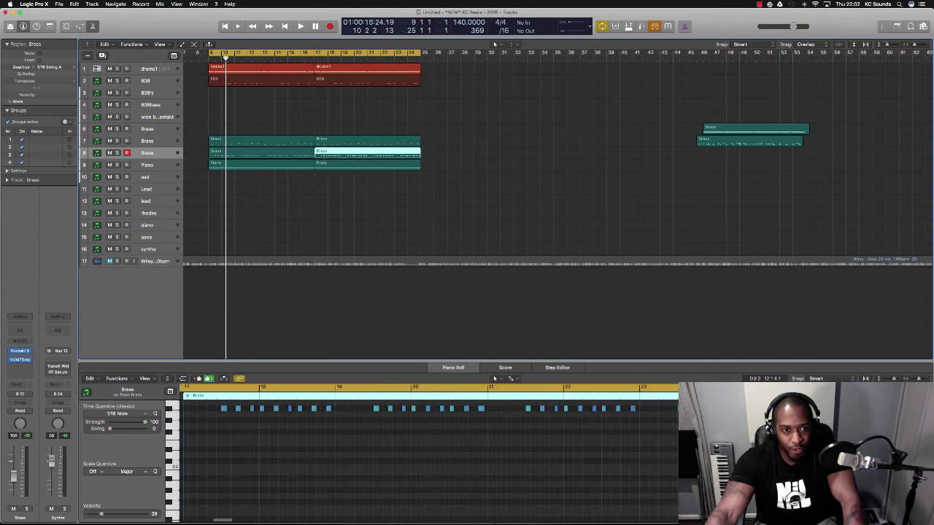
{"action": "key", "text": "super+Up"}
{"action": "left_click", "coordinate": [110, 237]}
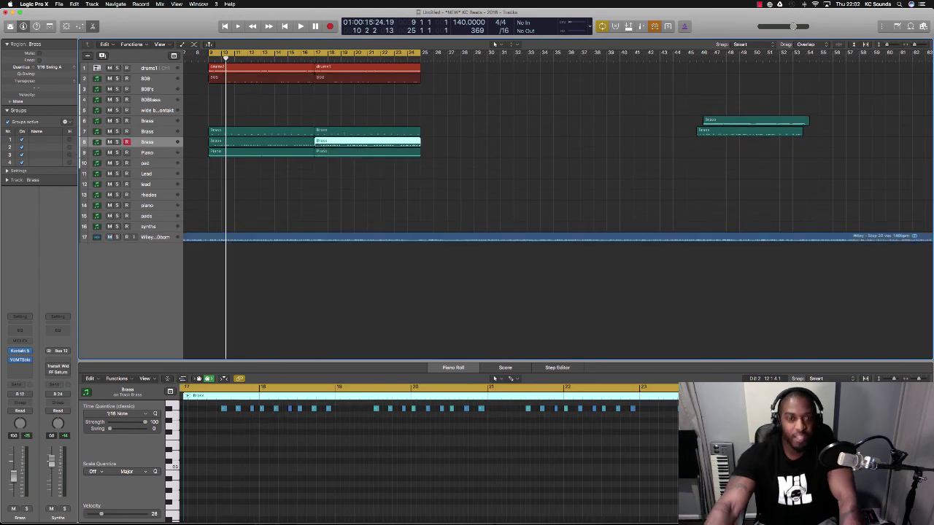